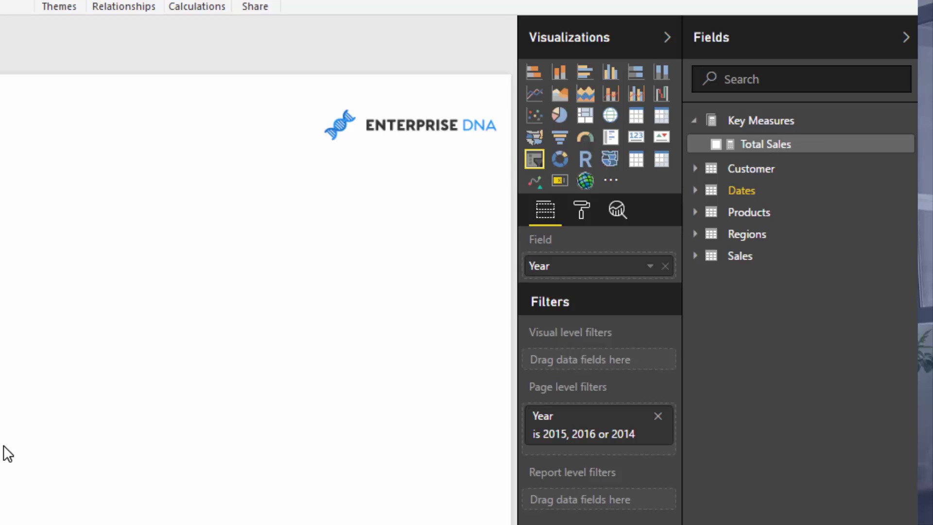
- Build a table visual showing plain Date with Total Sales
left_click(734, 193)
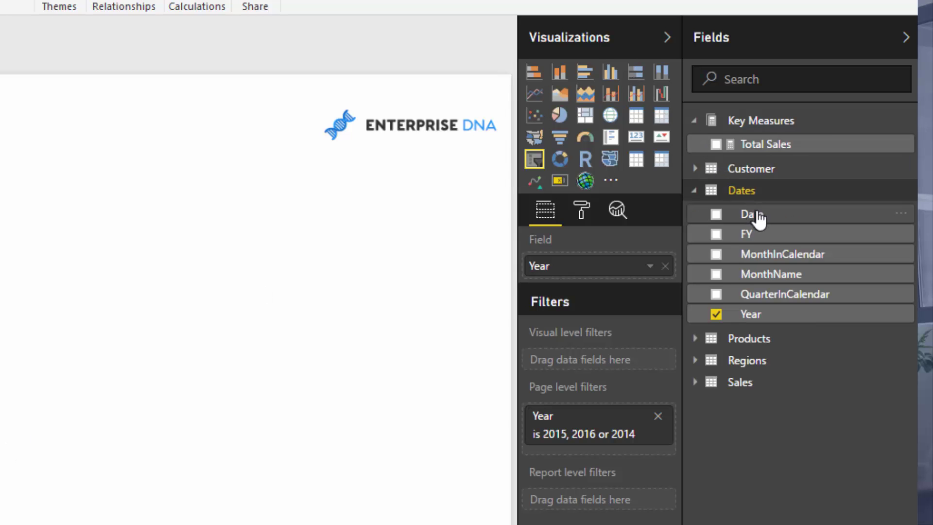
left_click_drag(759, 219, 0, 266)
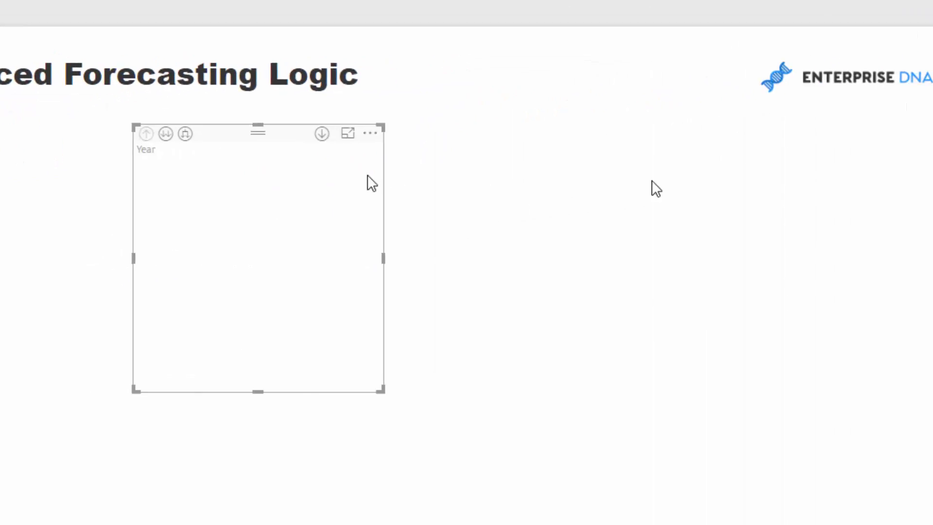
left_click(664, 262)
left_click(703, 340)
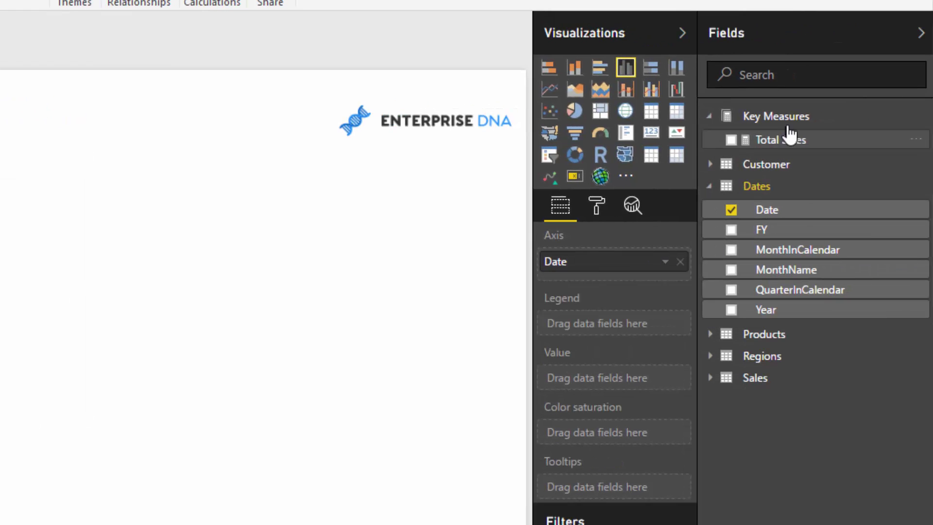
left_click_drag(790, 135, 631, 388)
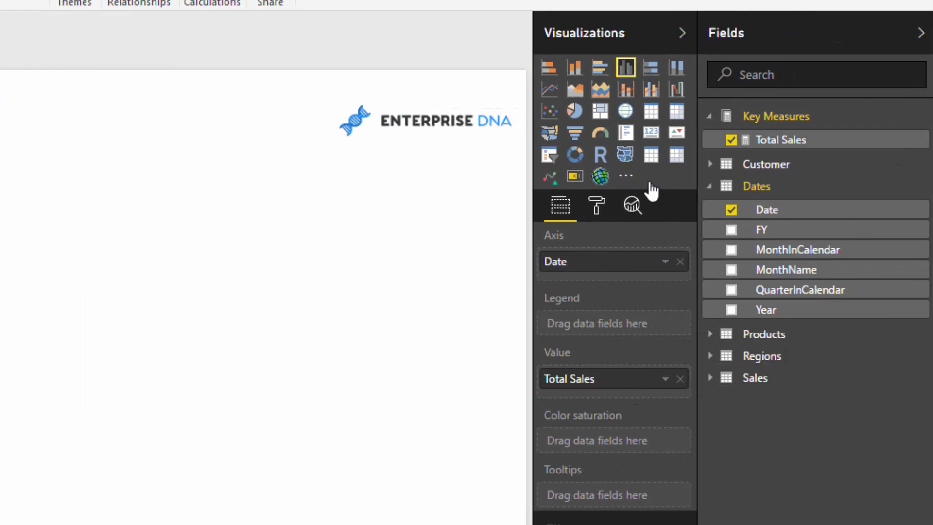
left_click(652, 155)
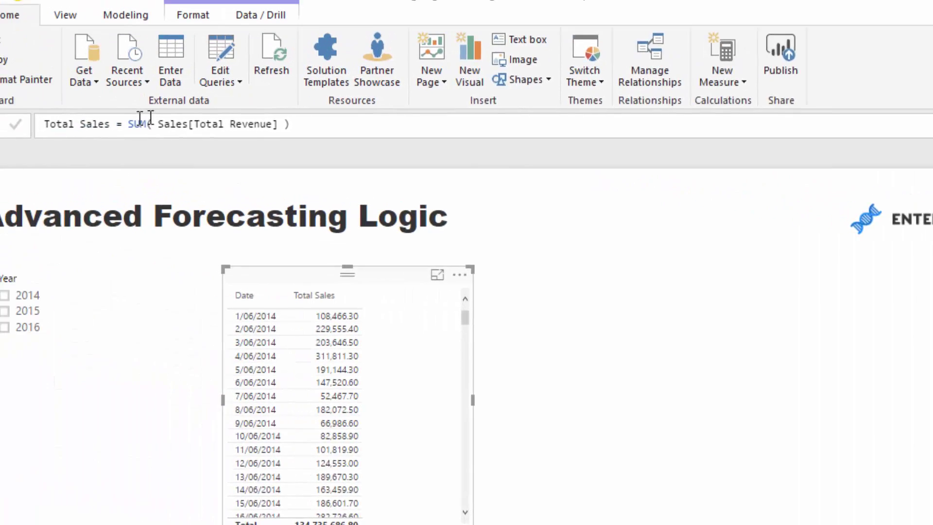
- Enlarge the table and sort it by Date, latest dates first
left_click_drag(290, 125, 93, 124)
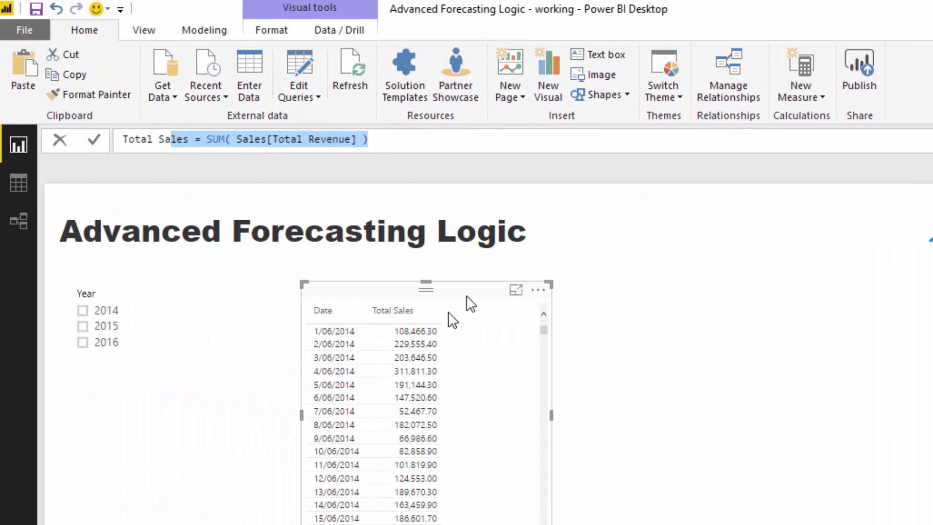
left_click(542, 503)
left_click_drag(467, 459, 534, 471)
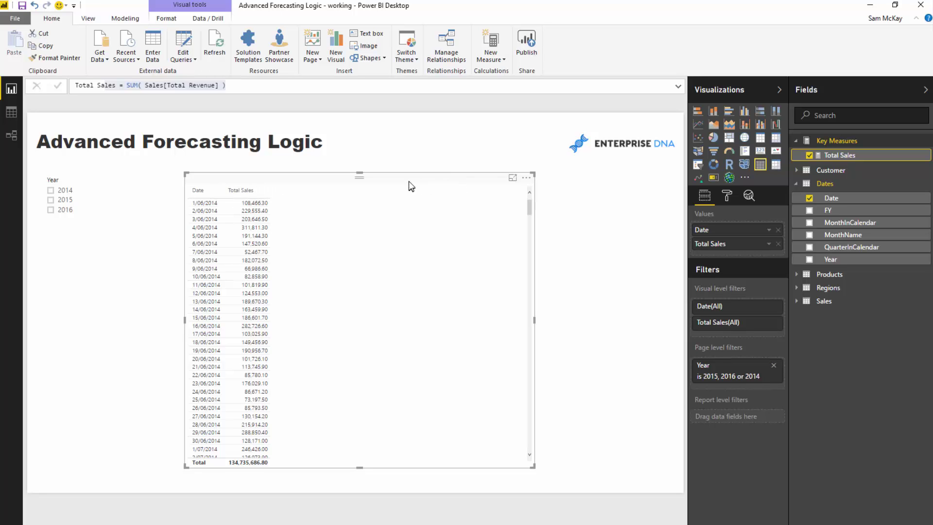
left_click(240, 219)
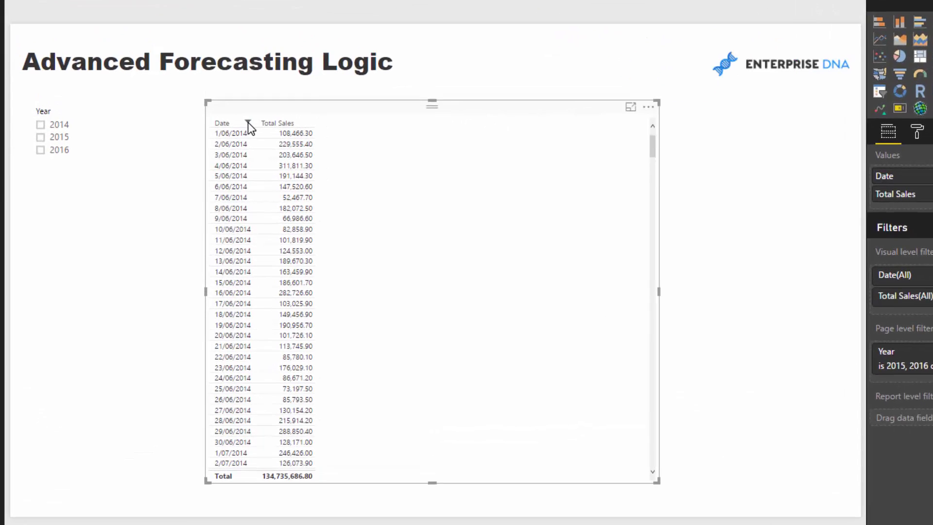
left_click(248, 122)
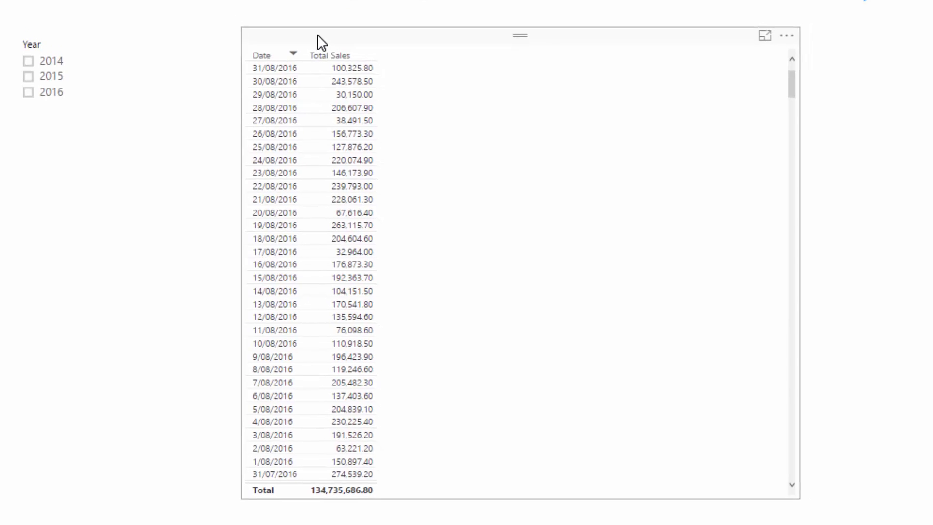
- Nudge the table into position, then switch to the model relationships diagram
left_click(317, 34)
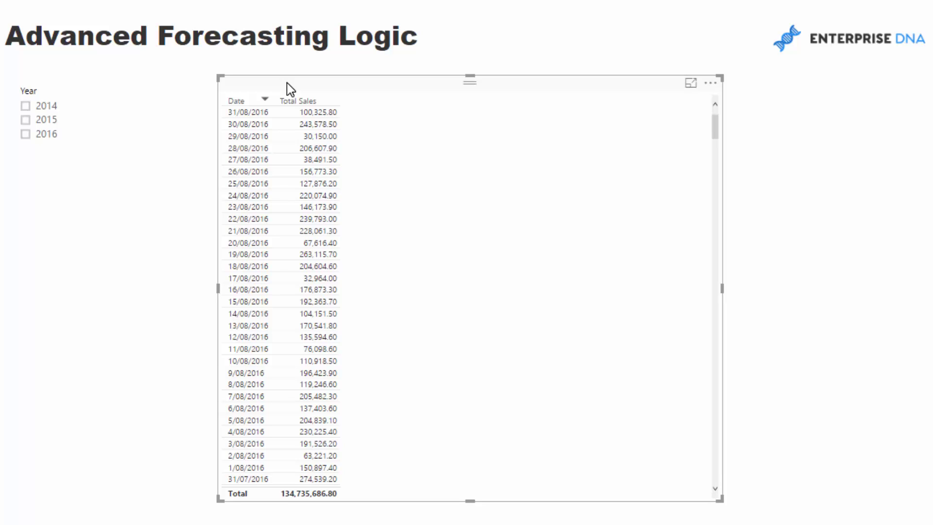
left_click_drag(401, 92, 393, 98)
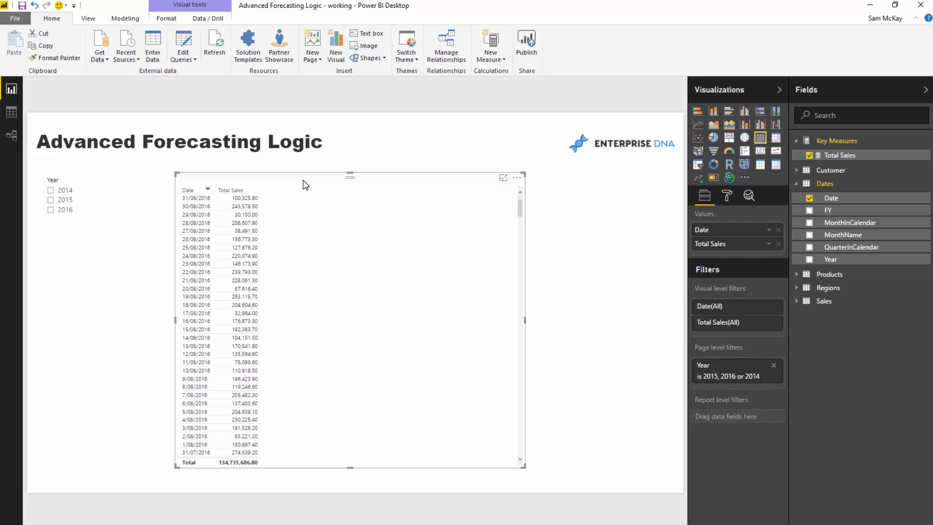
left_click_drag(307, 183, 305, 179)
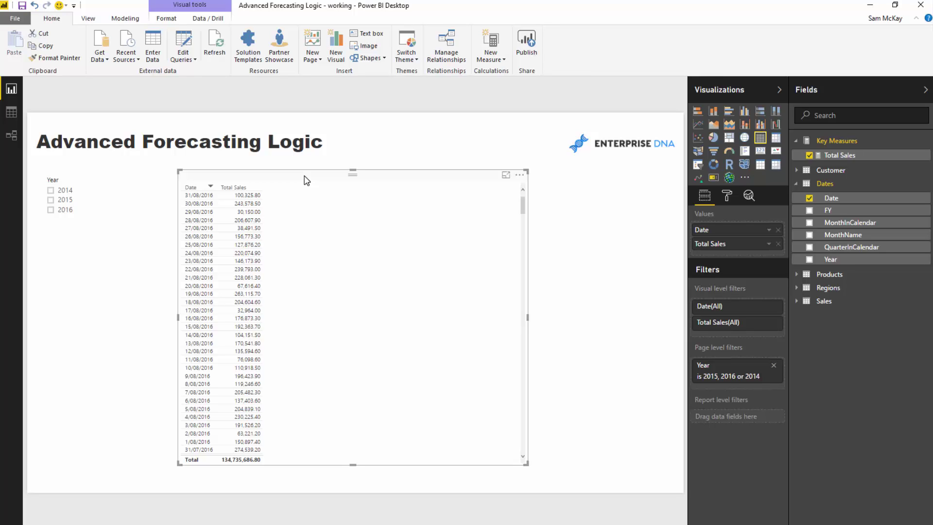
left_click_drag(305, 177, 334, 181)
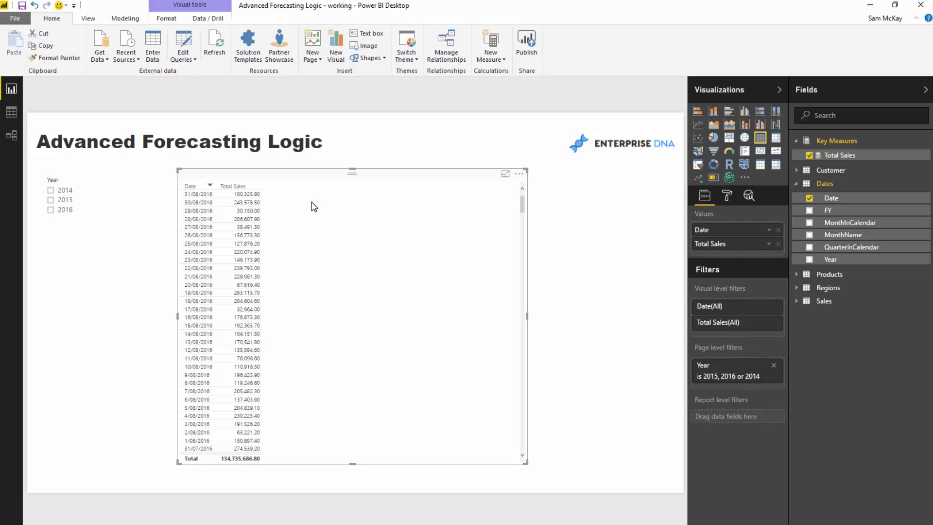
left_click(12, 135)
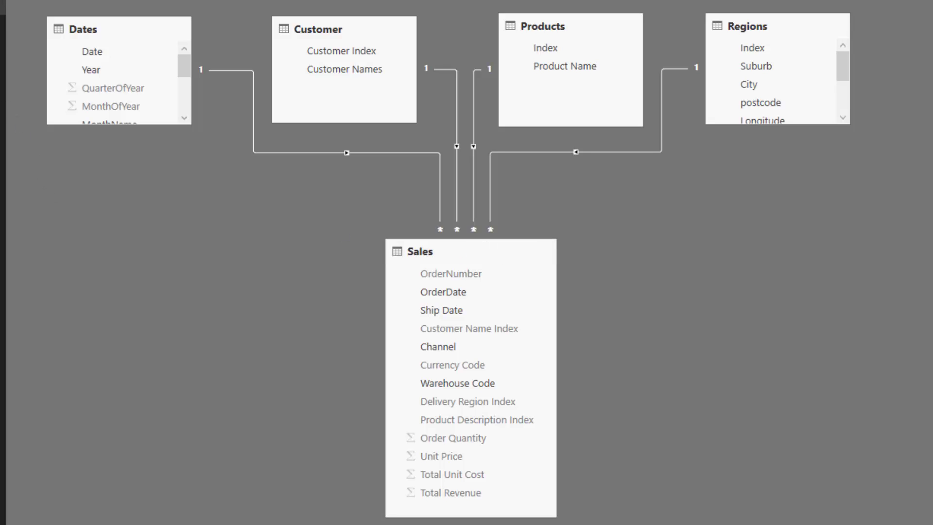
- Go back to the report page, adjust the table, and inspect the Total Sales formula
left_click(3, 3)
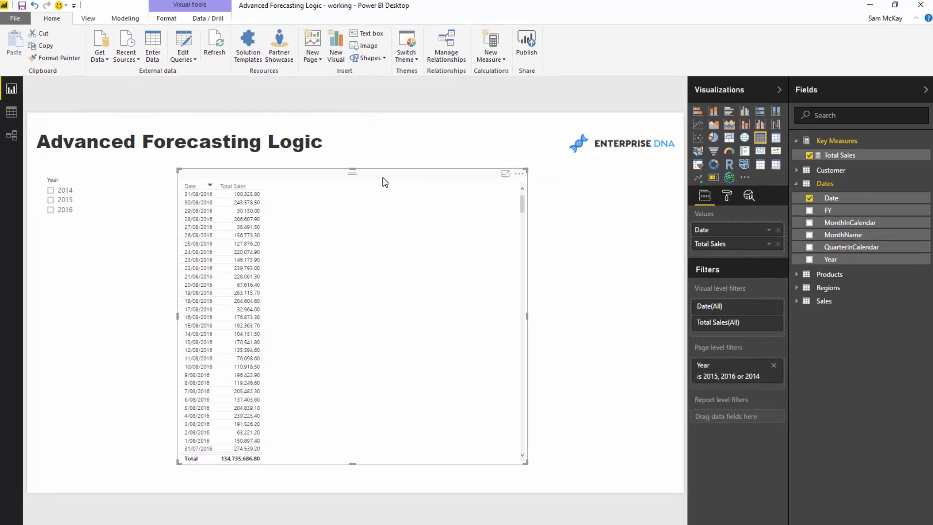
left_click_drag(385, 182, 379, 180)
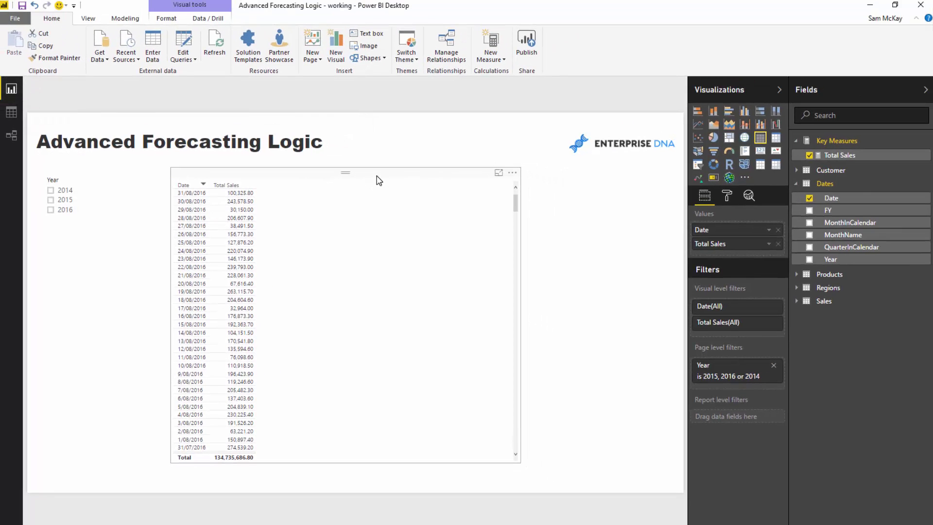
left_click(250, 209)
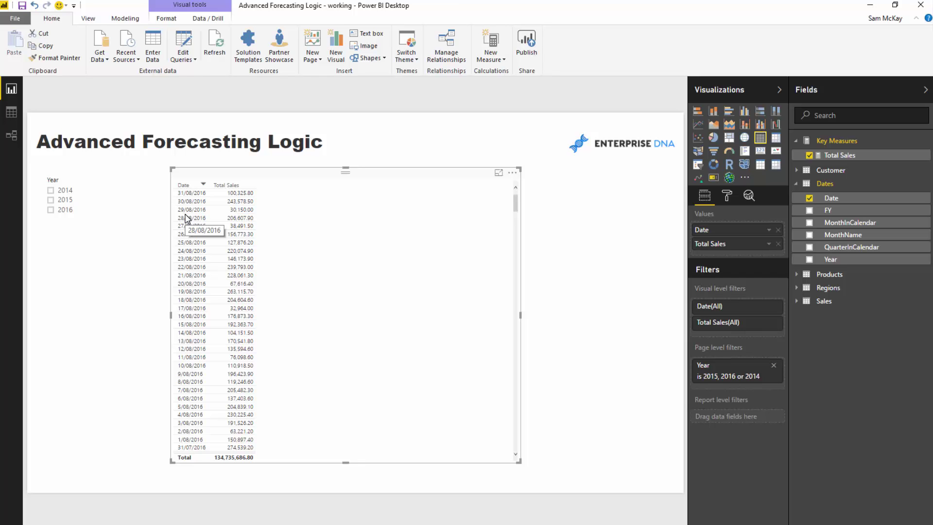
left_click(827, 155)
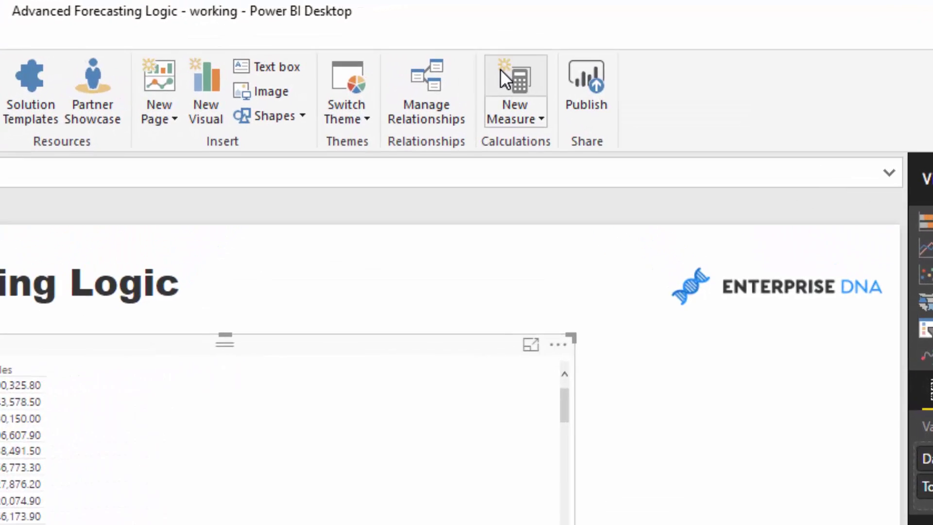
- Create measure Sales LY = CALCULATE( [Total Sales], SAMEPERIODLASTYEAR( Dates[Date] ) )
left_click(506, 75)
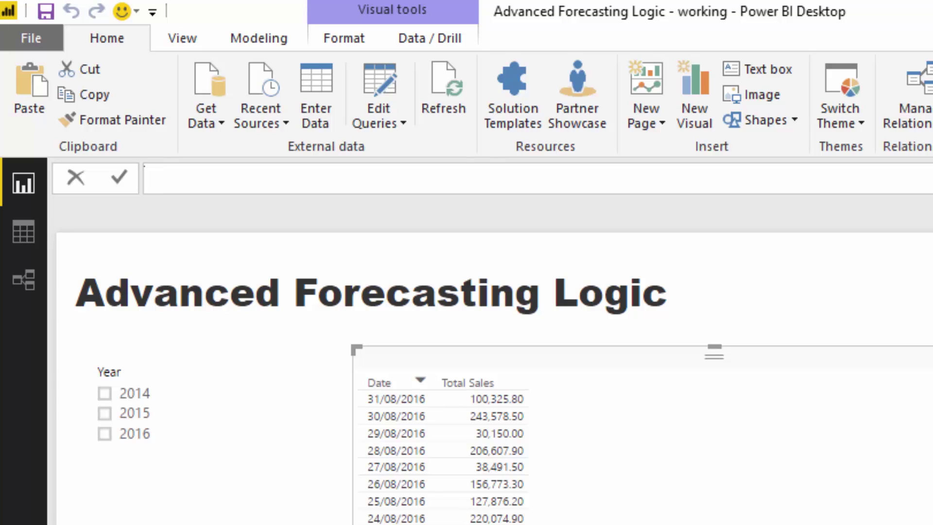
type("Sales LY = CAL")
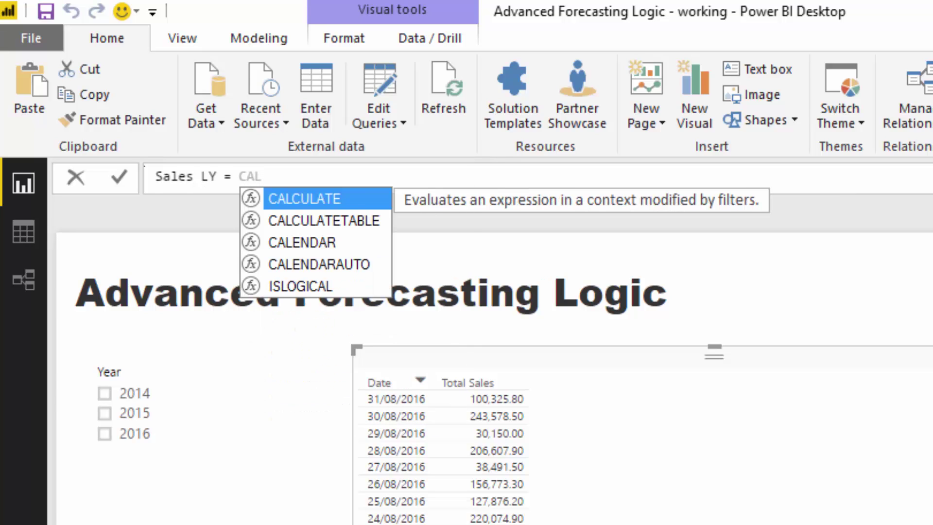
key("Tab")
type("Total")
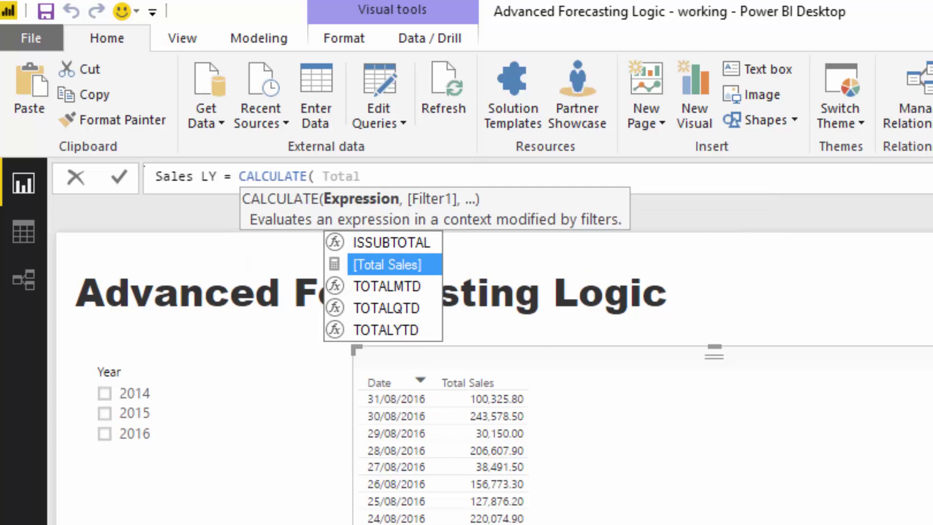
key("Tab")
type(", SAME")
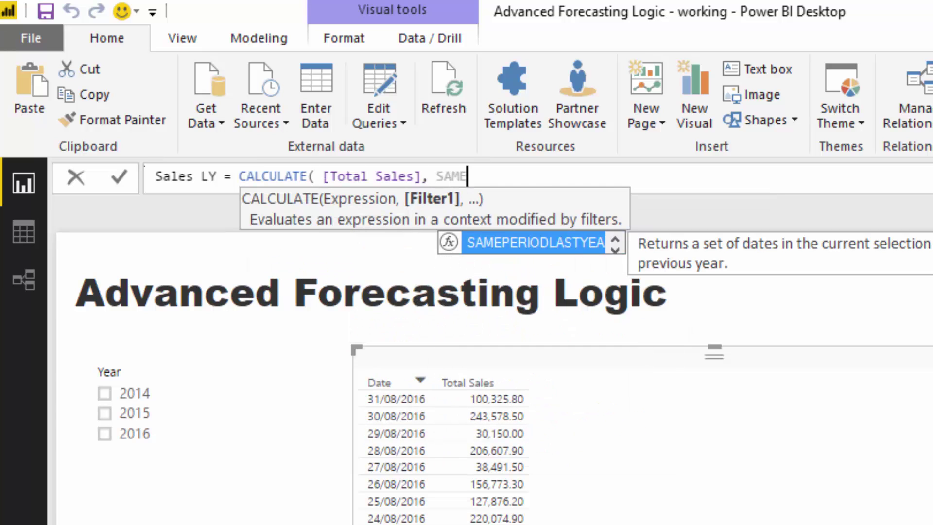
key("Tab")
type("Date")
key("Down")
key("Down")
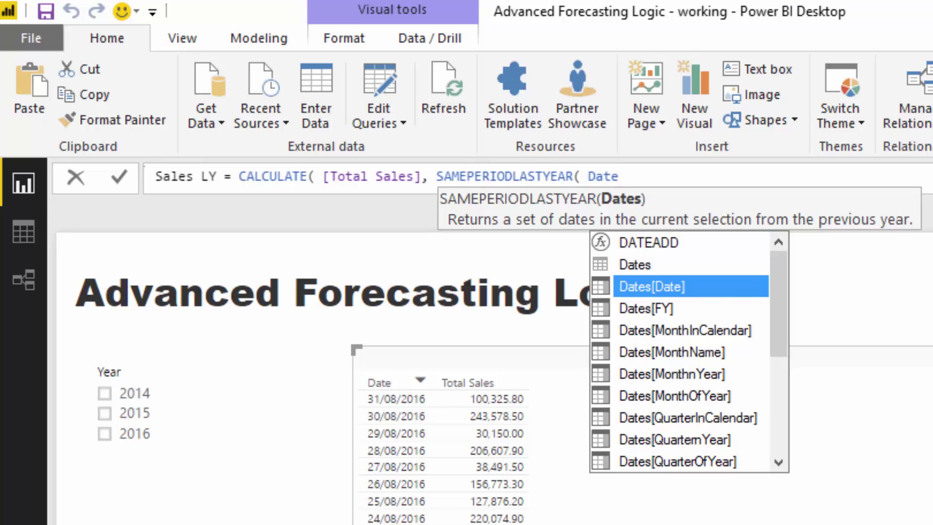
key("Tab")
type(") )")
key("Return")
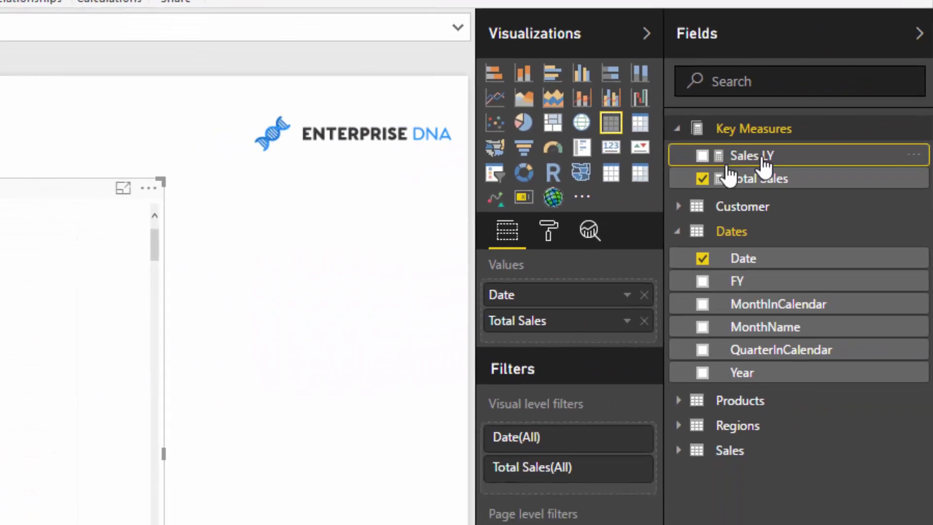
- Add Sales LY to the table, sort dates oldest first, and scroll through 2015–2016
left_click_drag(766, 166, 129, 255)
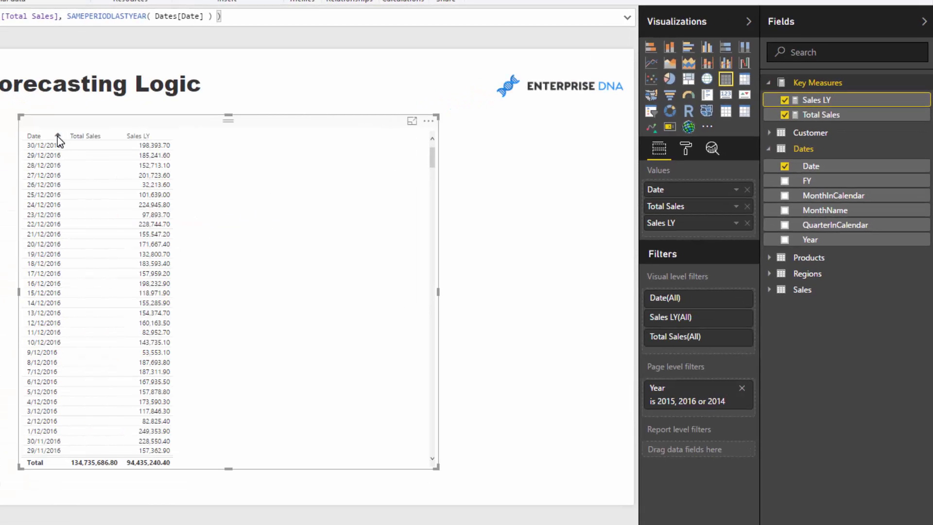
left_click(58, 137)
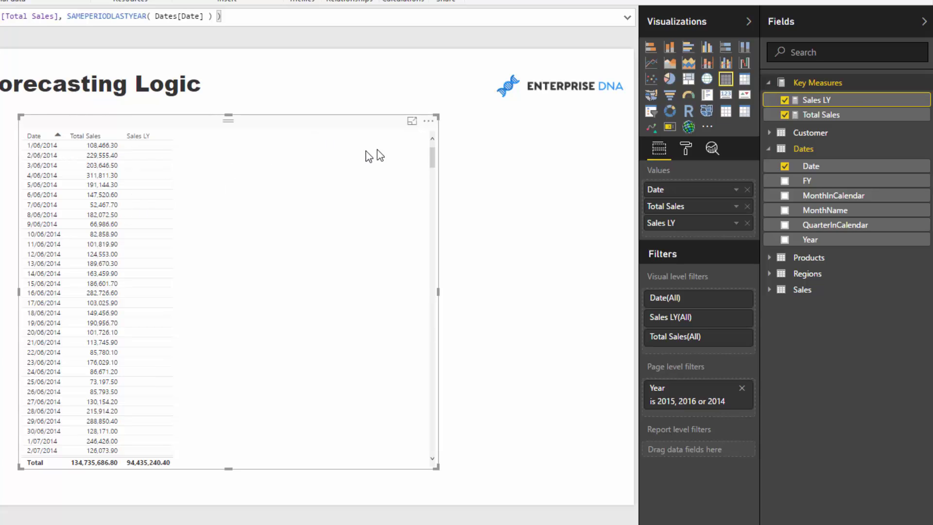
left_click_drag(431, 156, 428, 377)
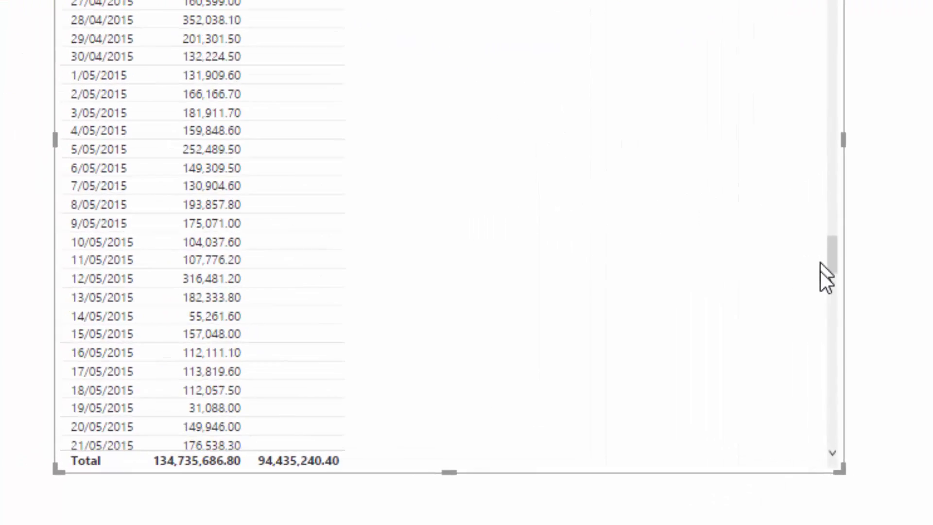
left_click_drag(870, 292, 865, 271)
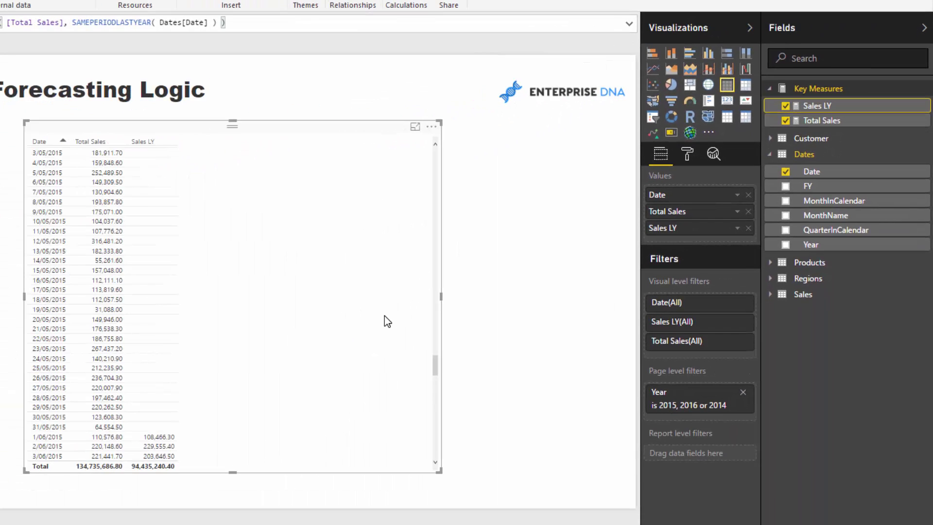
scroll(436, 370, "down", 10)
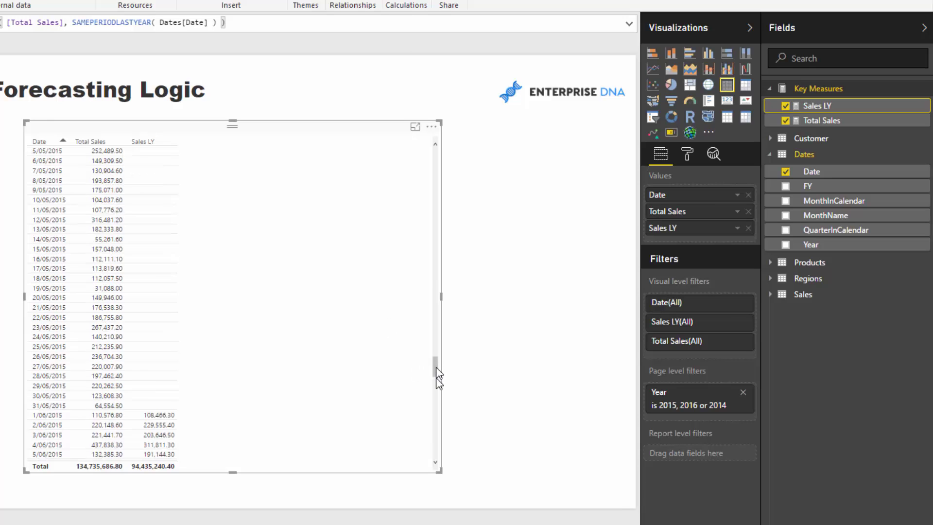
scroll(437, 404, "down", 20)
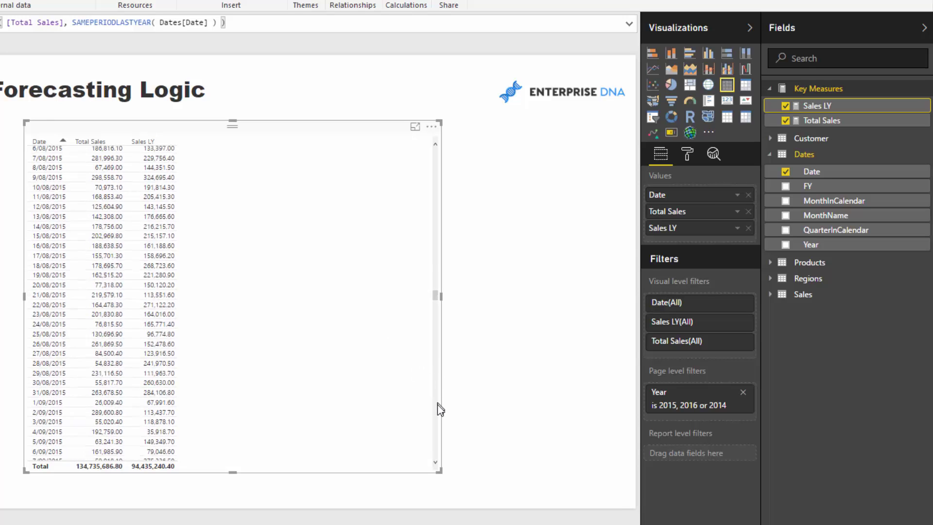
scroll(436, 434, "down", 11)
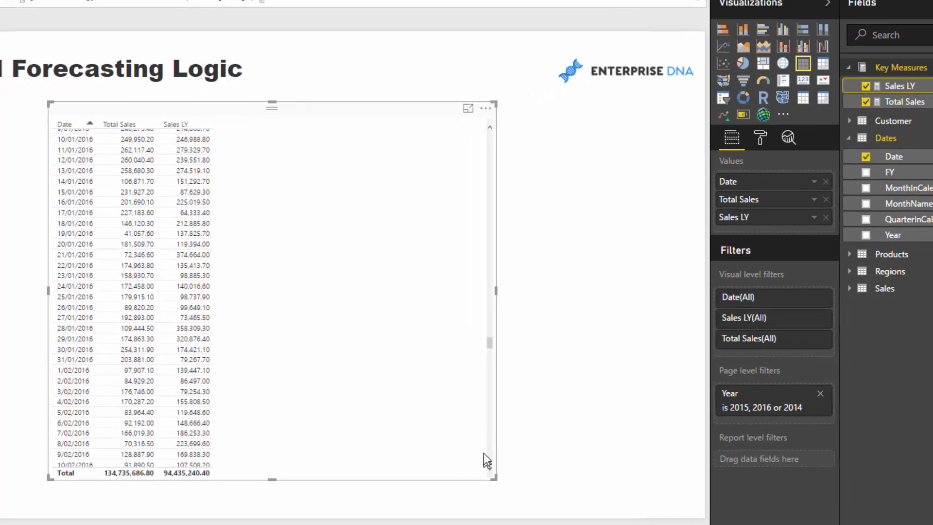
scroll(363, 295, "down", 2)
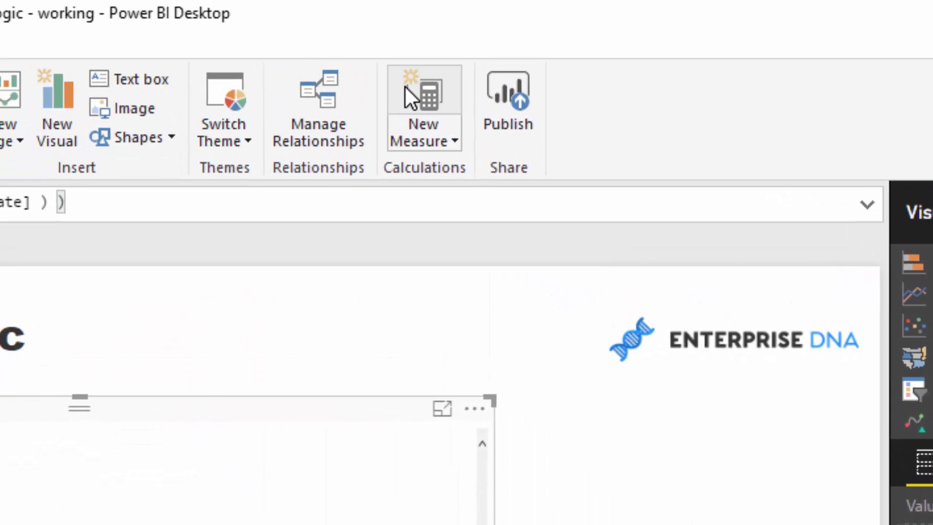
- Start the 2016 Forecast measure as CALCULATE( [Total Sales], on multiple lines
left_click(405, 86)
type("2016")
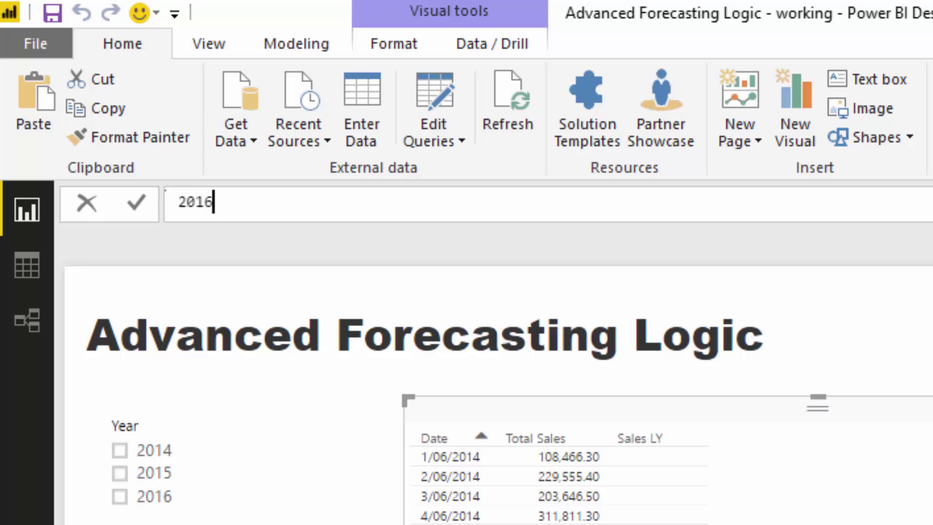
type(" Forecast")
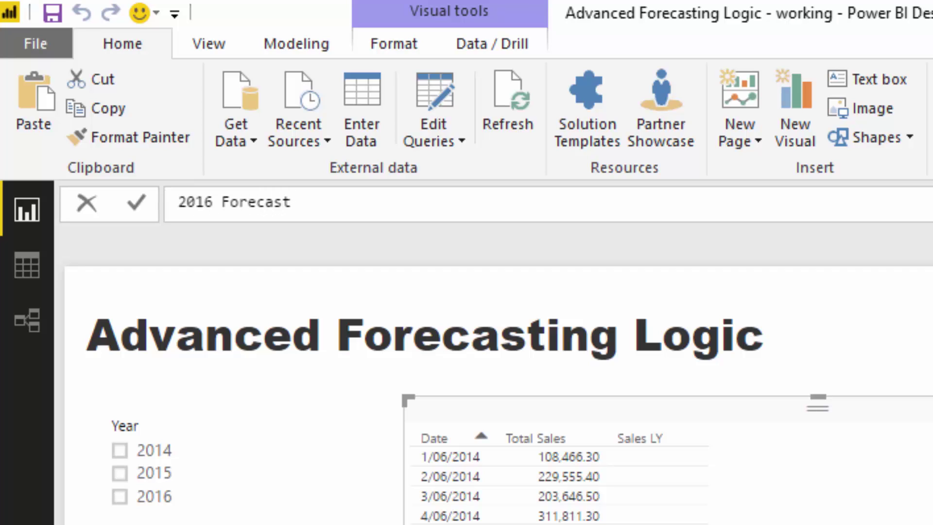
type(" =")
key("shift+Return")
type("CAK")
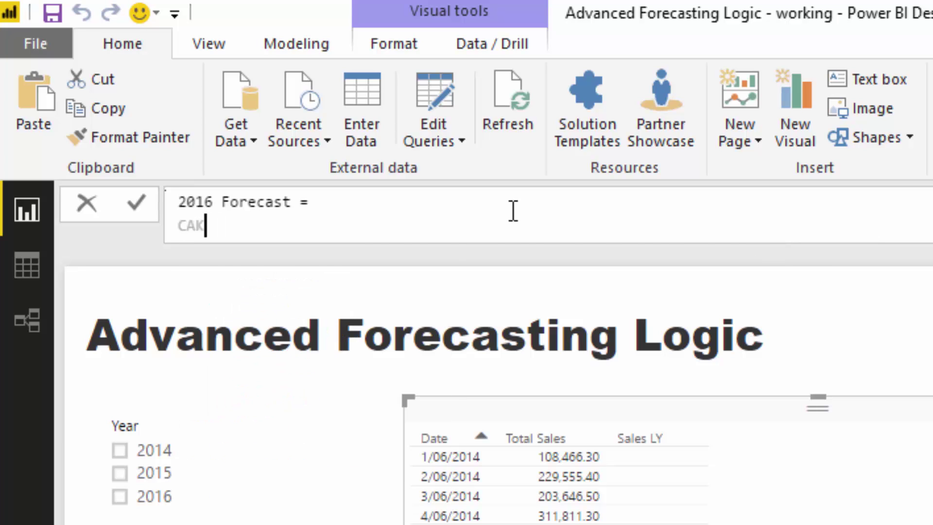
key("BackSpace")
key("Tab")
type("Tota")
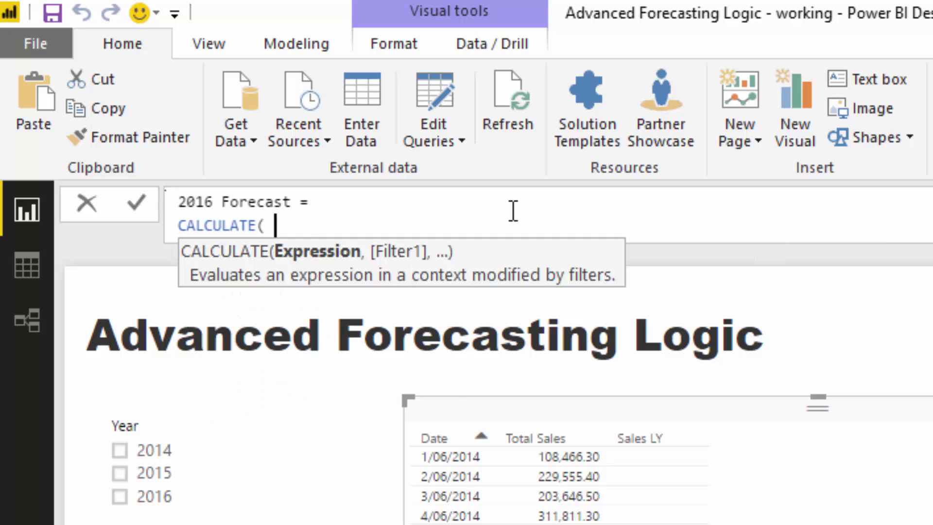
key("Tab")
type(",")
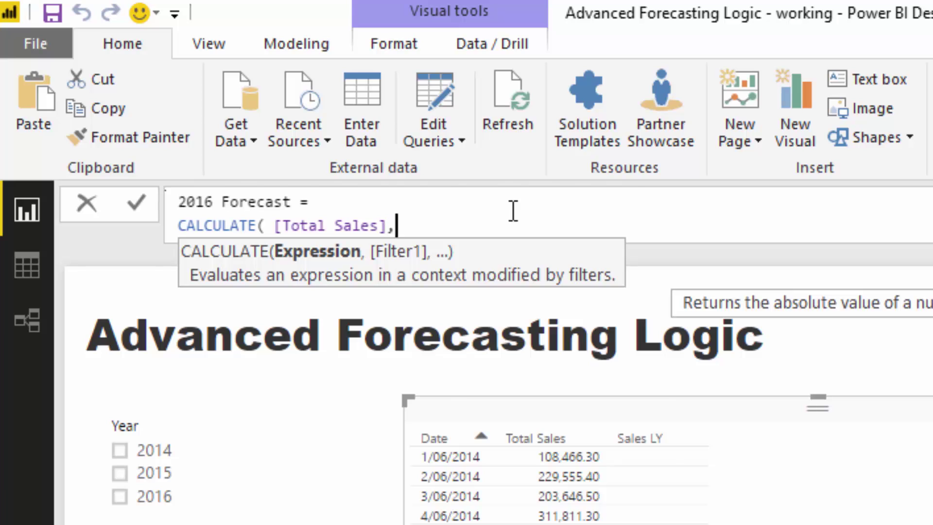
key("shift+Return")
key("Escape")
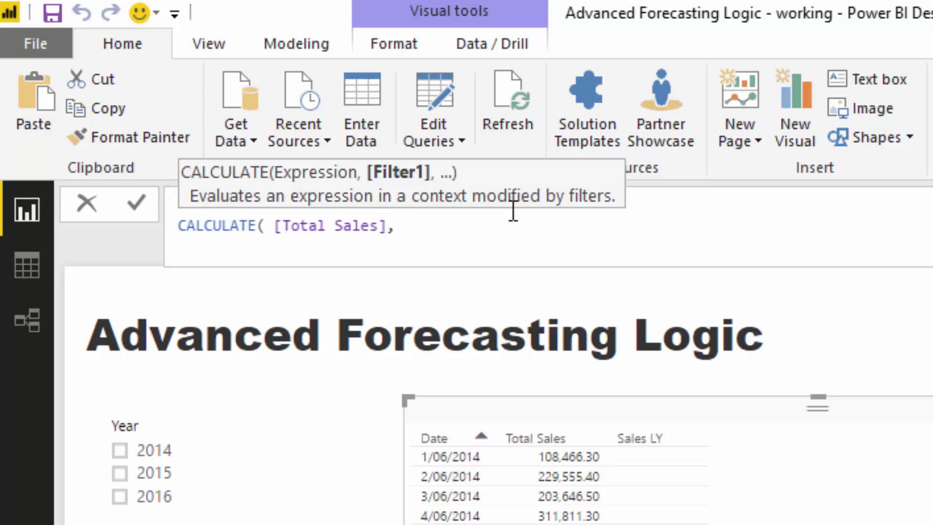
- Complete it with FILTER( Dates, Dates[Year] = "2016" ) and close the brackets
type("FIL")
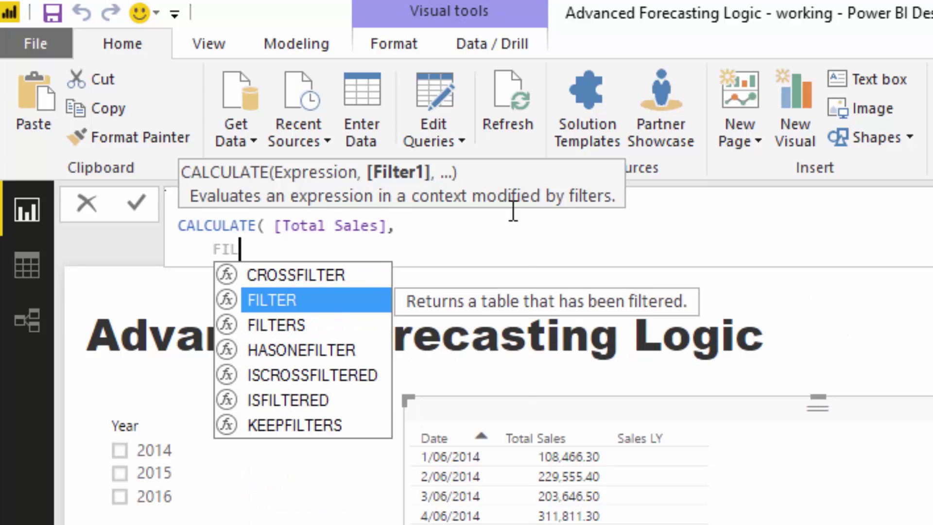
key("Tab")
type("Date")
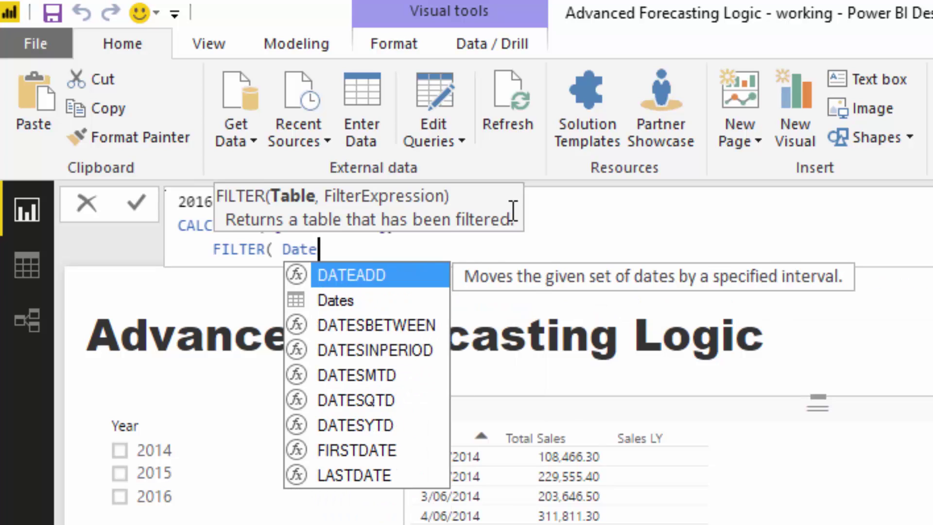
key("Down")
key("Tab")
type(", Year")
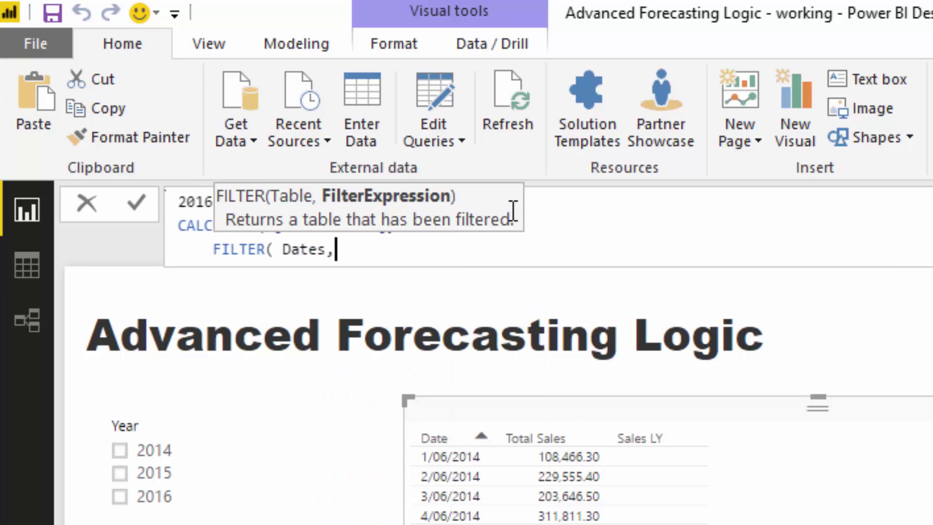
key("Up")
key("Up")
key("Up")
key("Up")
key("Up")
key("Up")
key("Up")
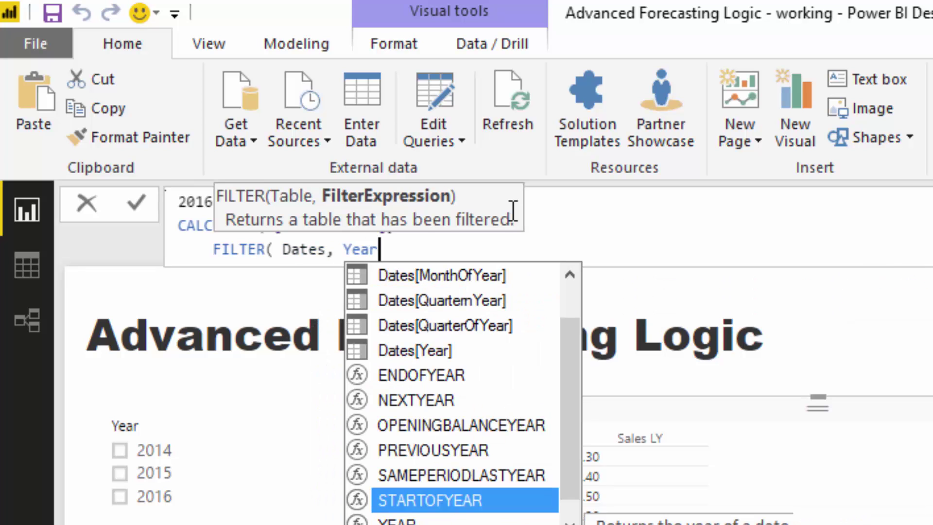
key("Tab")
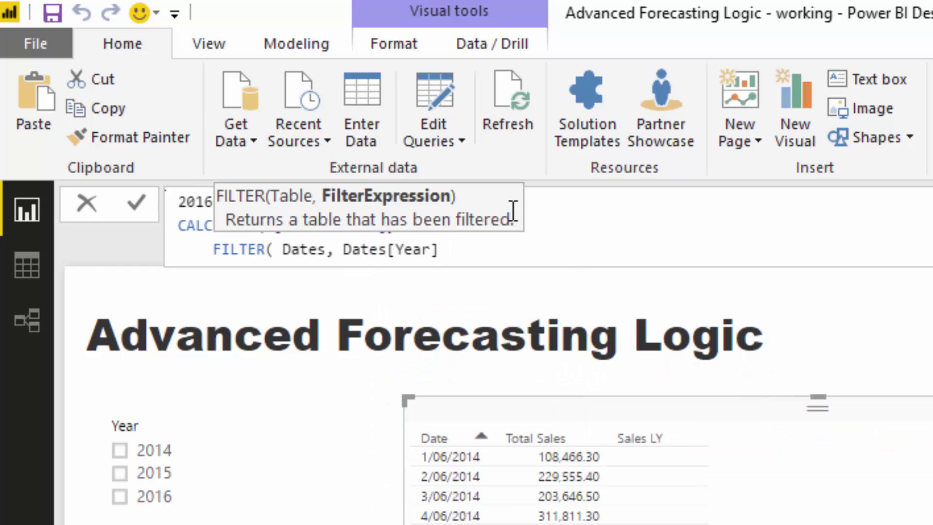
type("= \"2016")
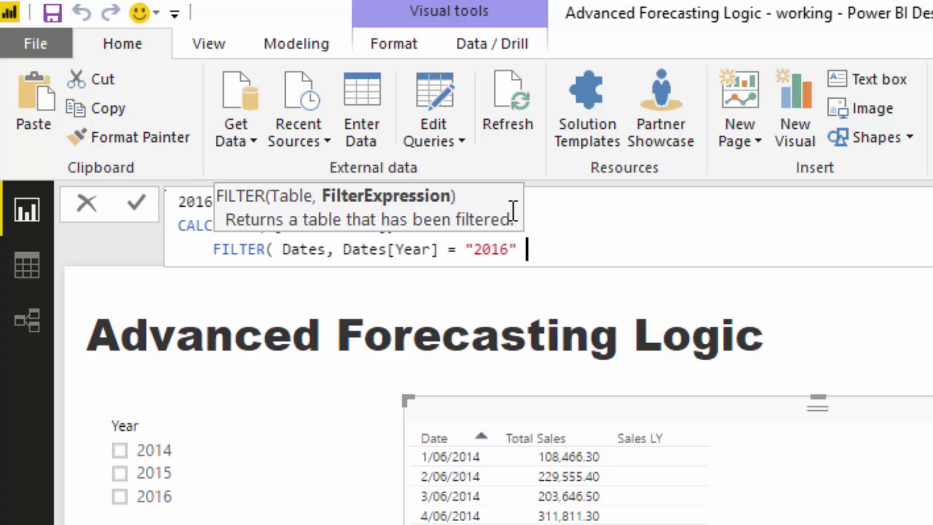
type(") )")
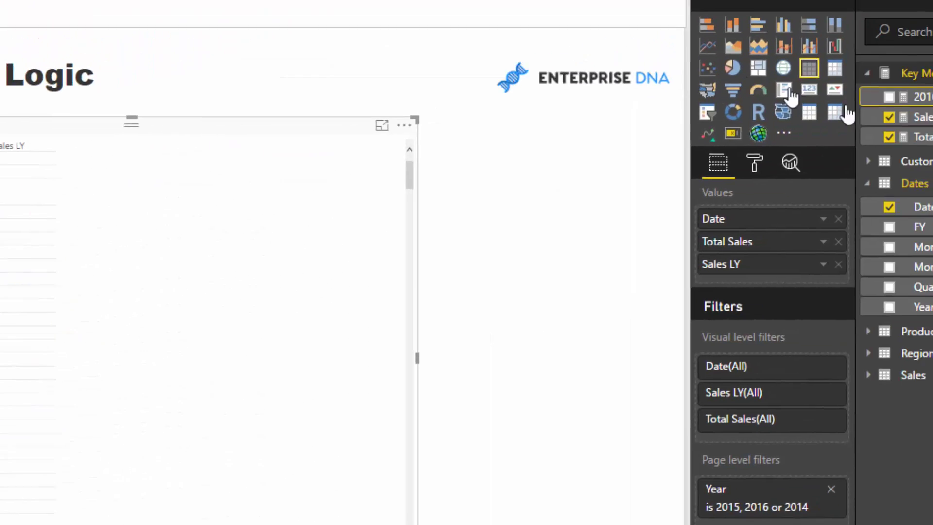
- Drop 2016 Forecast into the table and scroll to check its 2016-only values
left_click_drag(775, 129, 209, 376)
left_click_drag(370, 172, 368, 246)
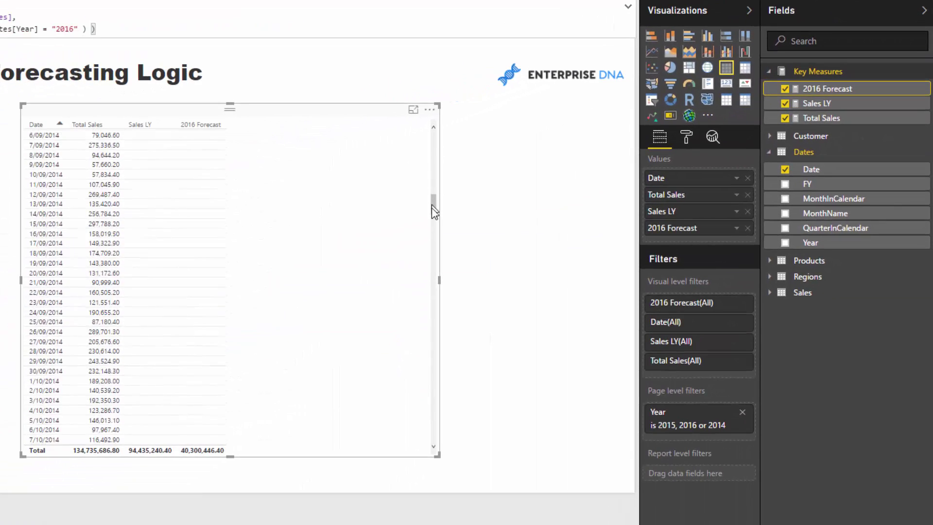
left_click_drag(434, 212, 458, 403)
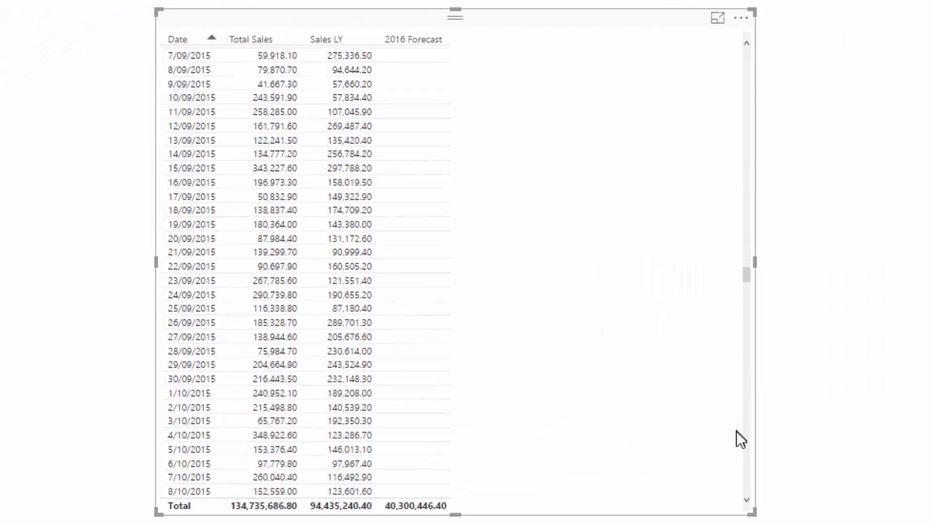
left_click_drag(736, 431, 733, 461)
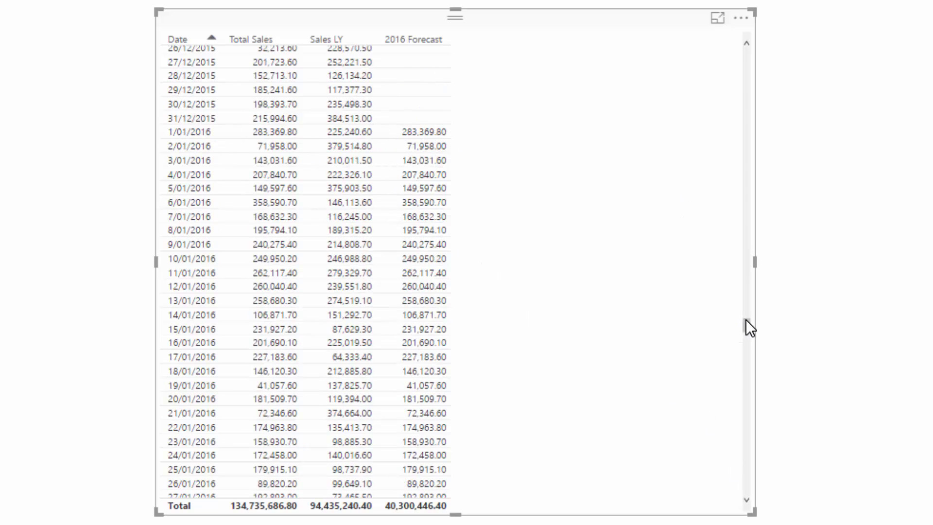
left_click_drag(745, 320, 752, 444)
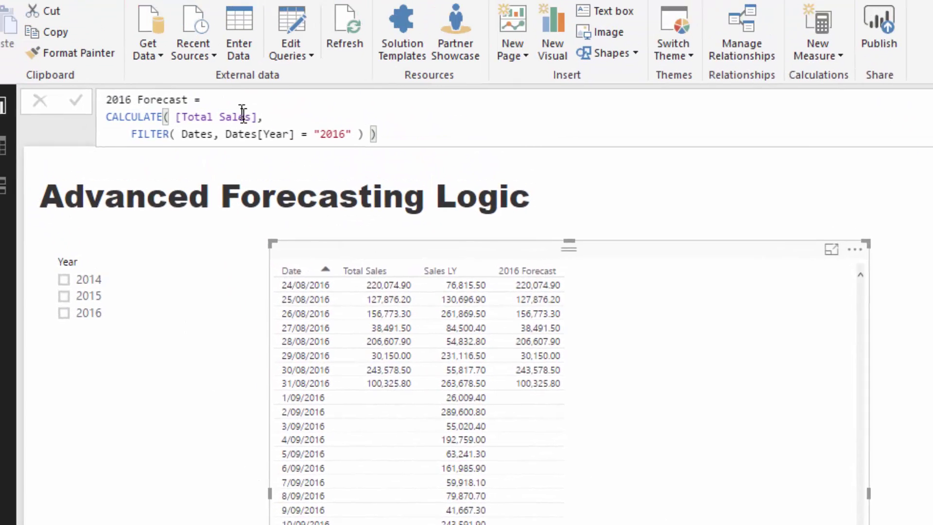
- Change the 2016 Forecast formula to use [Sales LY] instead of [Total Sales]
left_click(256, 117)
key("BackSpace")
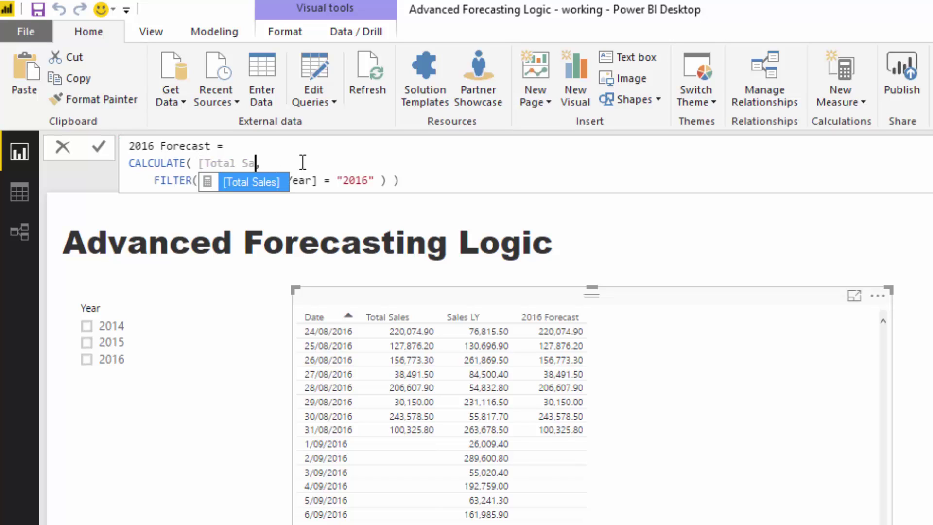
key("BackSpace")
type("Sales LY],")
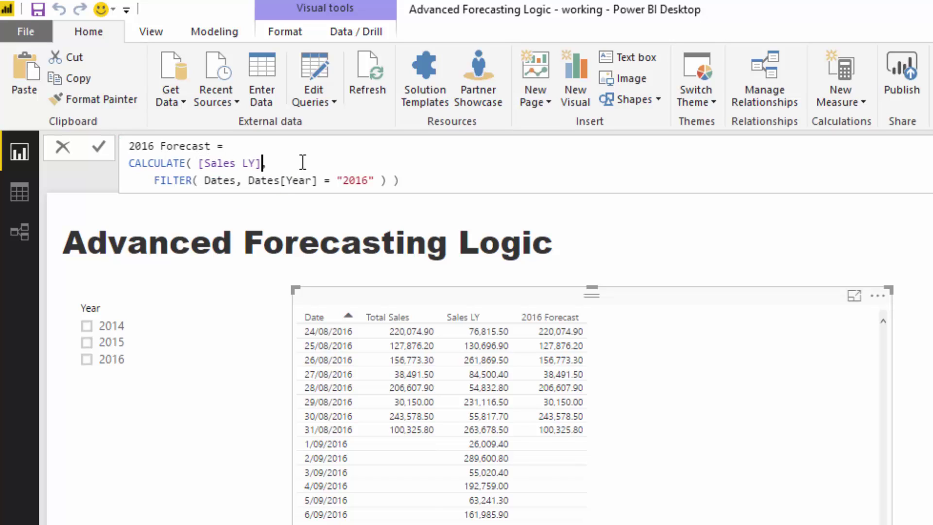
key("Return")
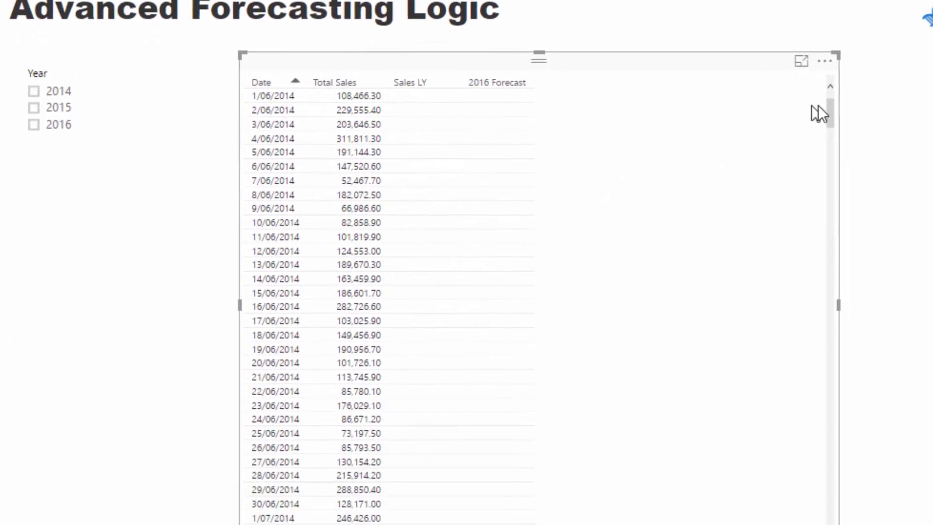
- Scroll through the table's updated values, then tick 2016 in the Year slicer
left_click_drag(884, 350, 903, 524)
left_click_drag(838, 396, 824, 497)
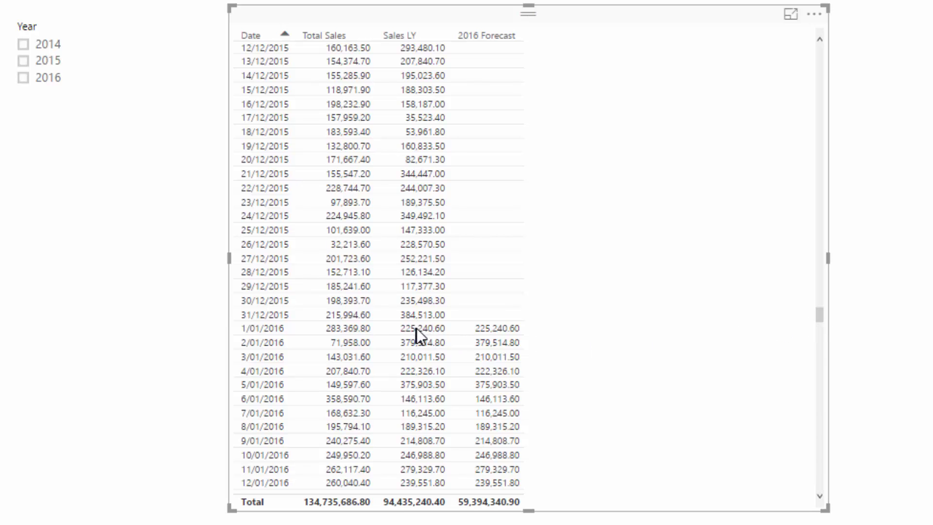
left_click_drag(821, 313, 818, 454)
scroll(477, 273, "down", 10)
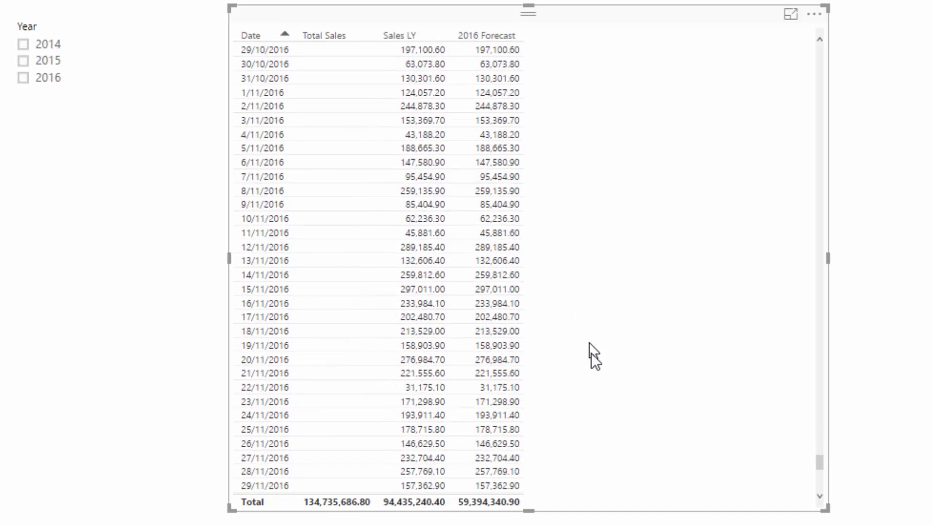
scroll(596, 370, "down", 5)
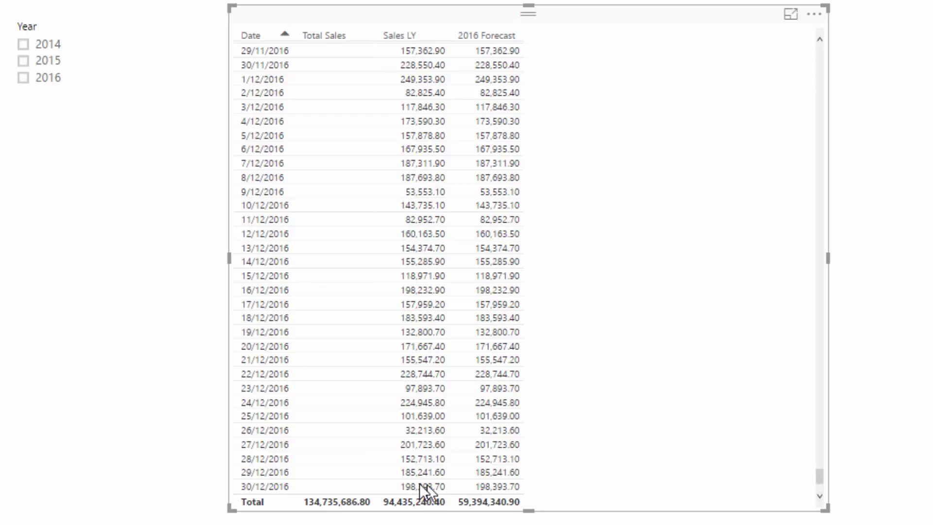
left_click(23, 78)
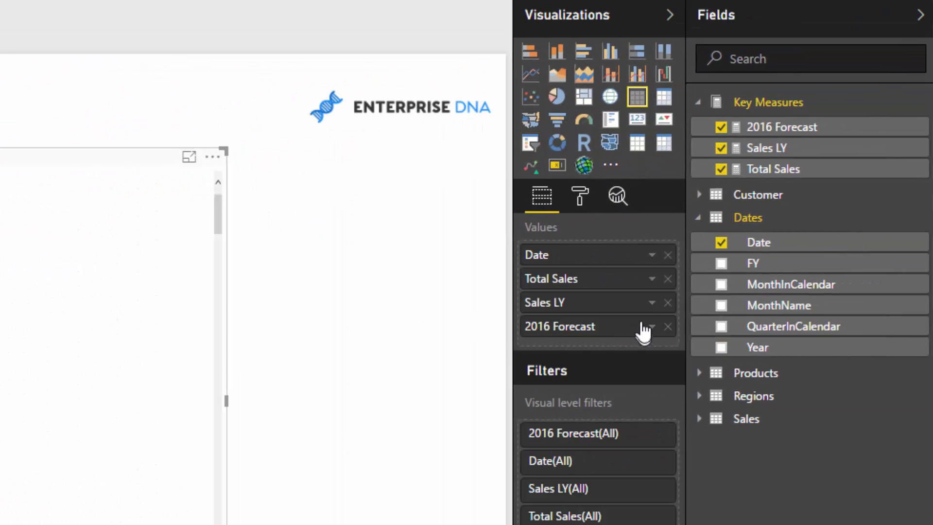
- Remove Sales LY and try the visual as a wider, shorter column chart
left_click(668, 303)
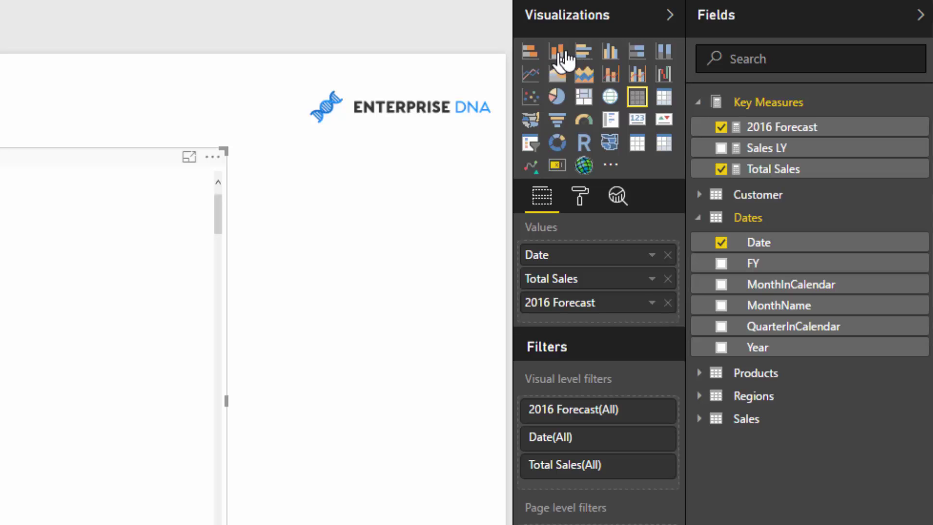
left_click(612, 51)
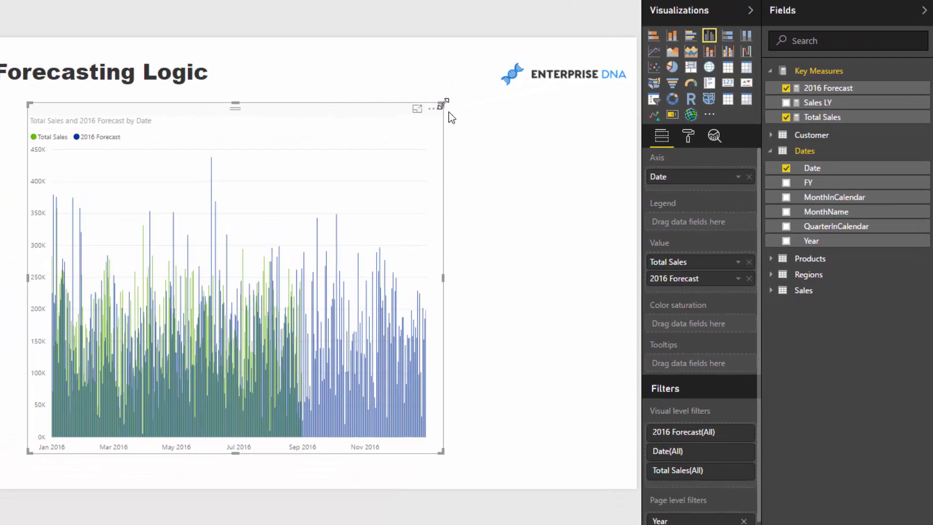
left_click_drag(443, 104, 573, 275)
left_click_drag(462, 270, 442, 169)
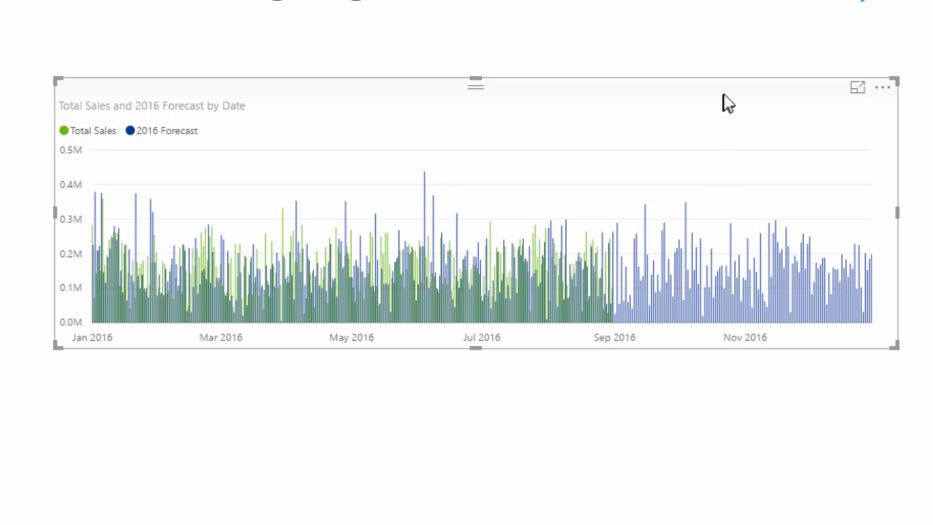
left_click_drag(730, 70, 735, 64)
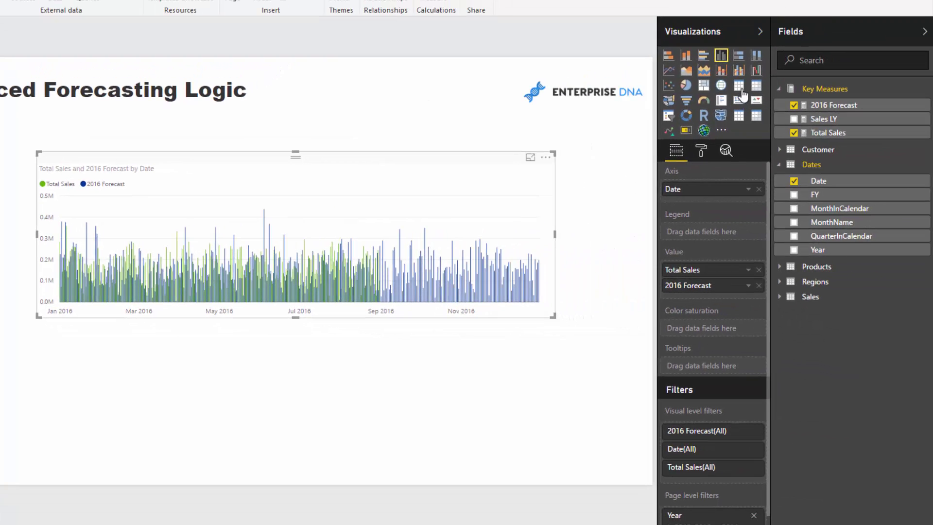
- Turn the chart back into a table, enlarged to show more daily rows
left_click(739, 86)
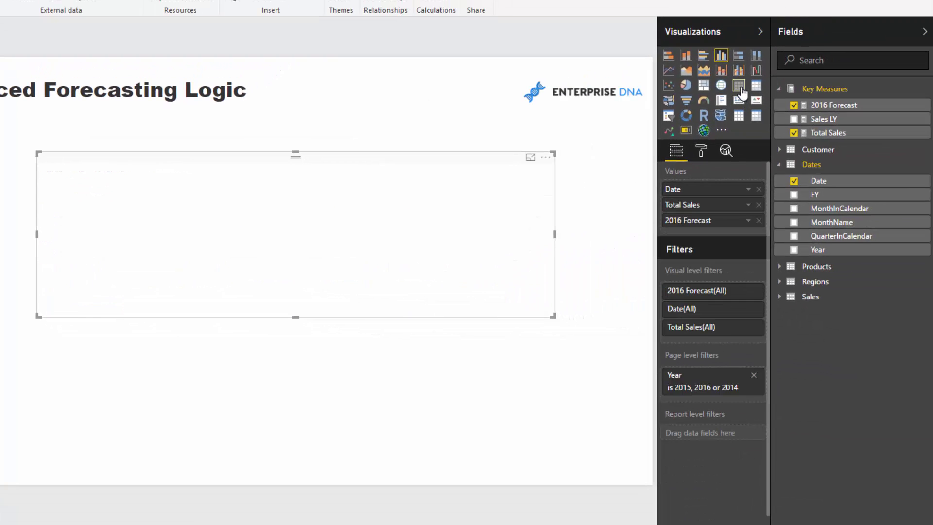
left_click_drag(372, 184, 414, 191)
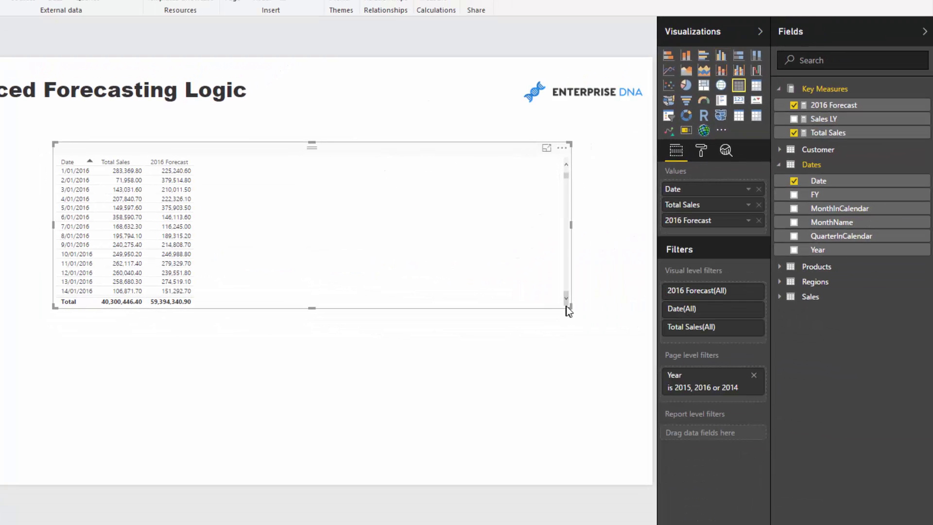
left_click_drag(569, 308, 576, 443)
left_click_drag(475, 401, 462, 387)
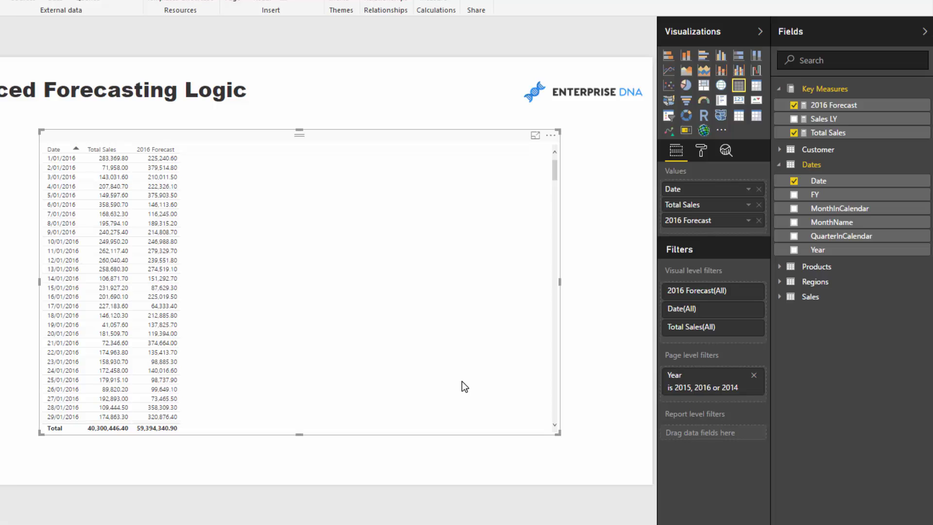
left_click(828, 133)
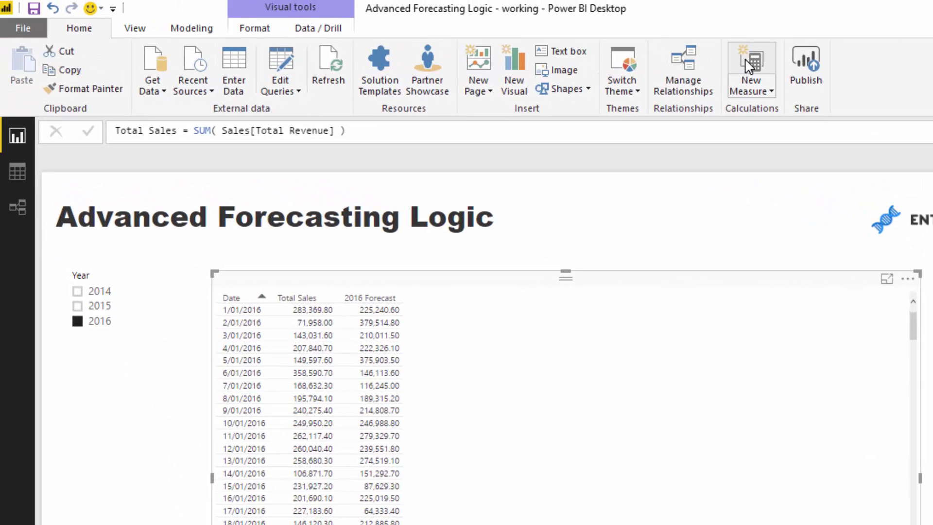
- Start the Cumulative Sales measure as CALCULATE( [Total Sales], FILTER( across lines
left_click(751, 68)
type("Cumu")
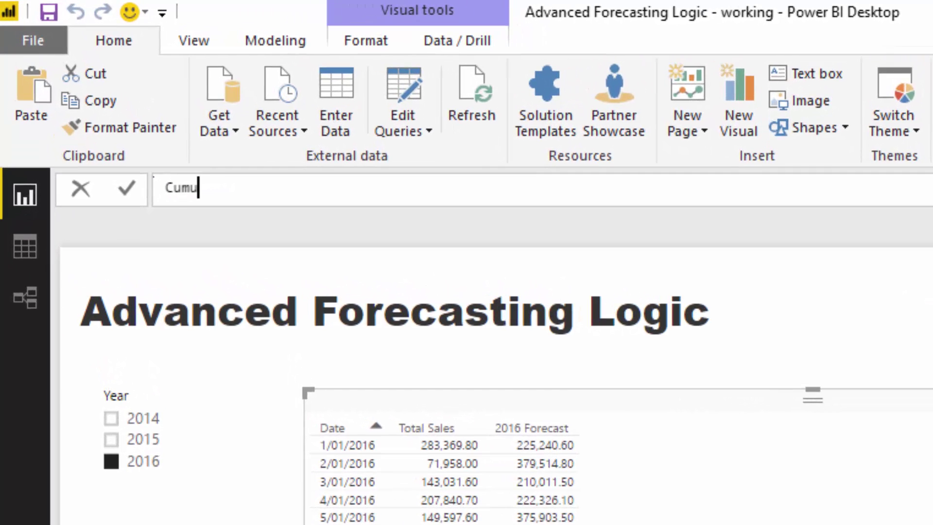
type("lative Sa")
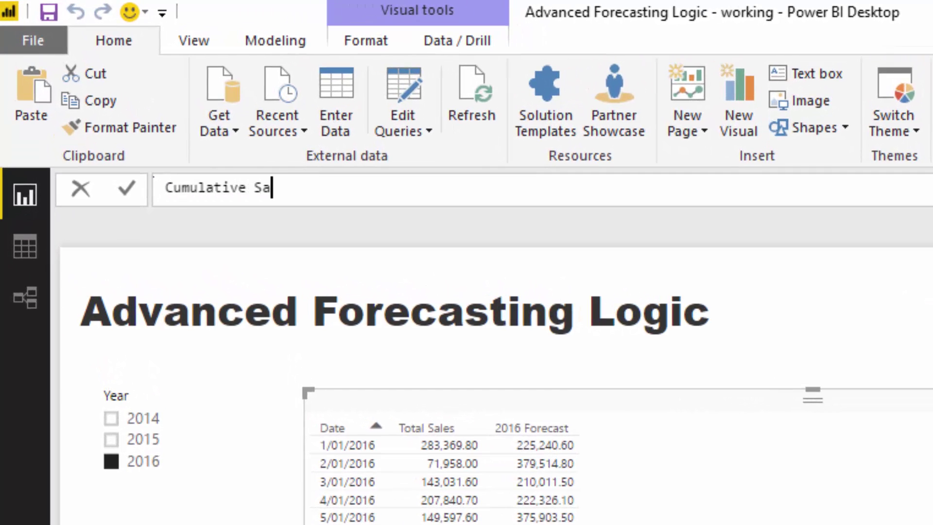
type("les = CALCULATE(")
key("shift+Return")
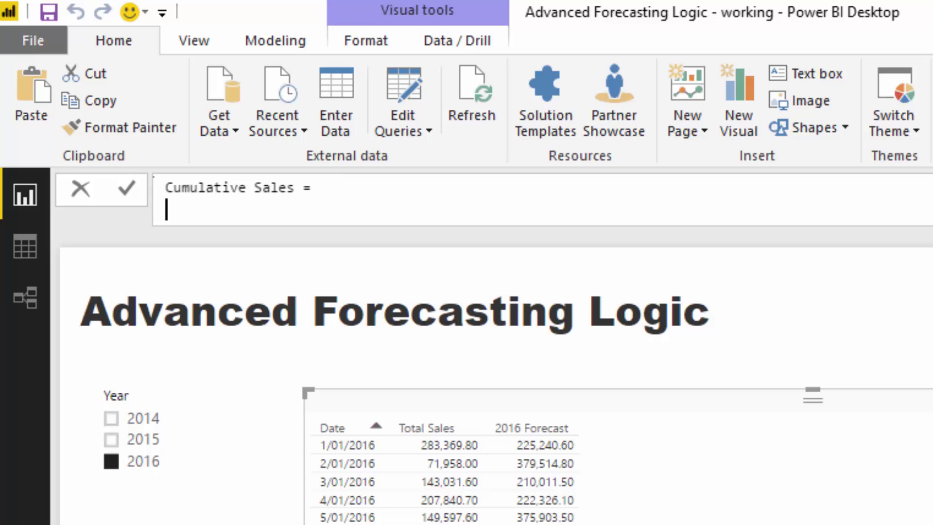
type("CAL")
key("Tab")
type("Tota")
key("Tab")
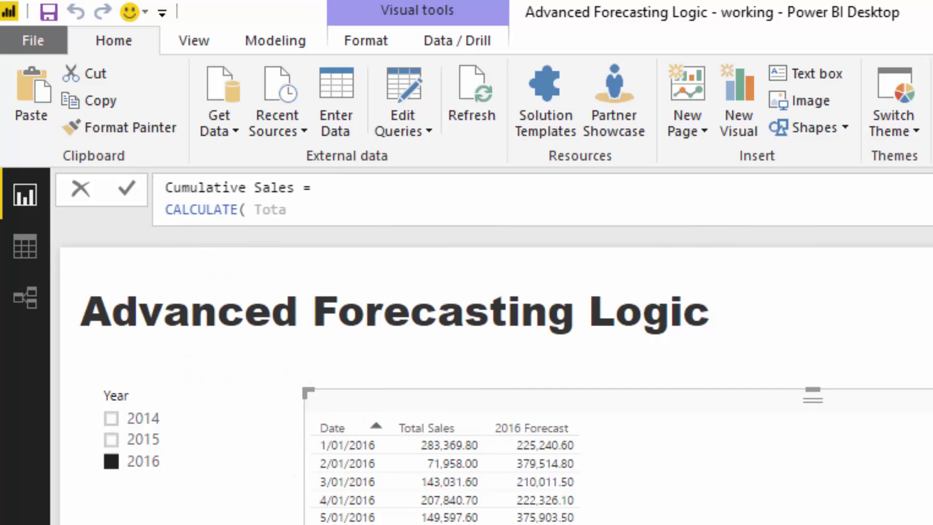
type(",")
key("shift+Return")
type("FILTER")
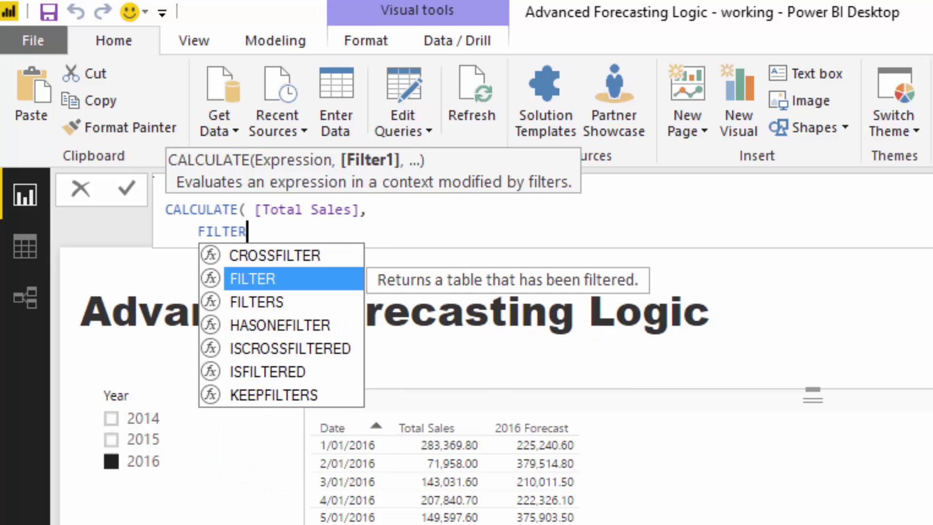
key("Tab")
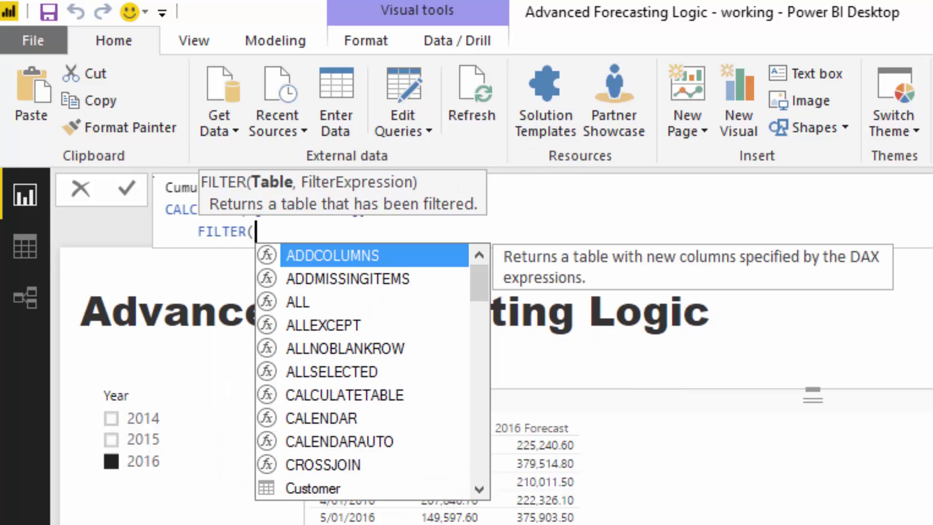
- Finish with ALLSELECTED( Dates ), Dates[Date] <= MAX( Dates[Date] ), and add it to the table
type("ALL")
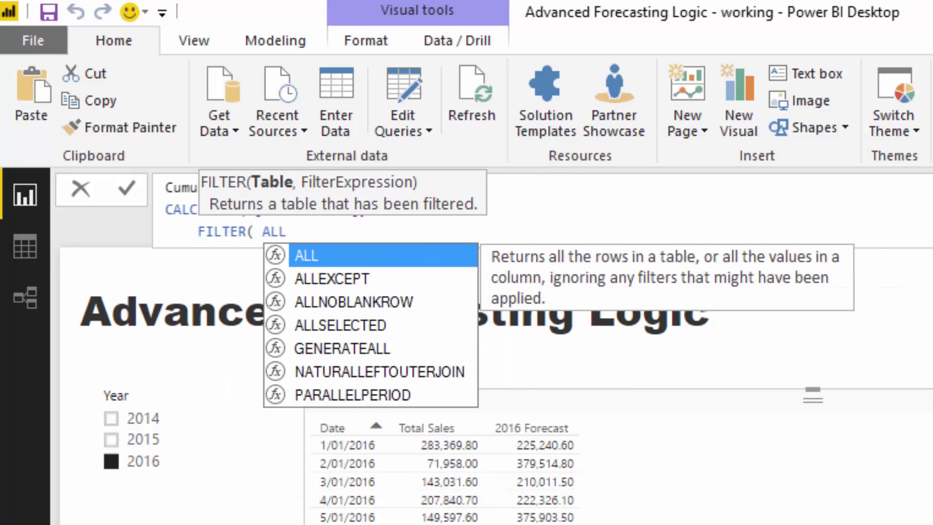
key("Down")
key("Down")
key("Down")
key("Tab")
type("Date")
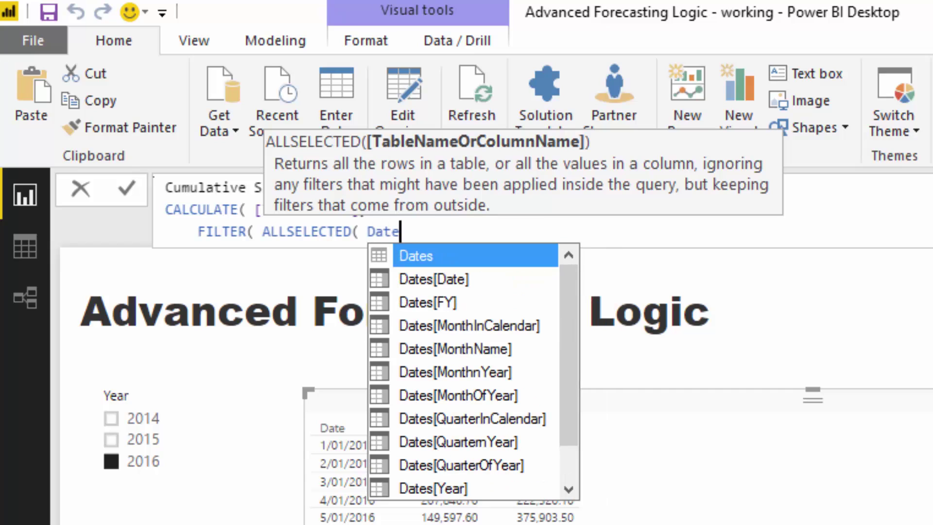
type("s )")
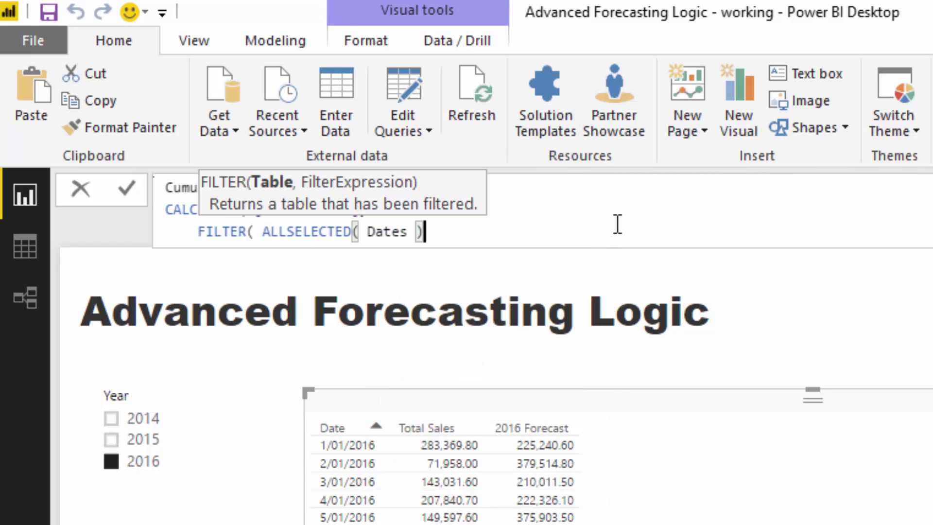
type(",")
key("shift+Return")
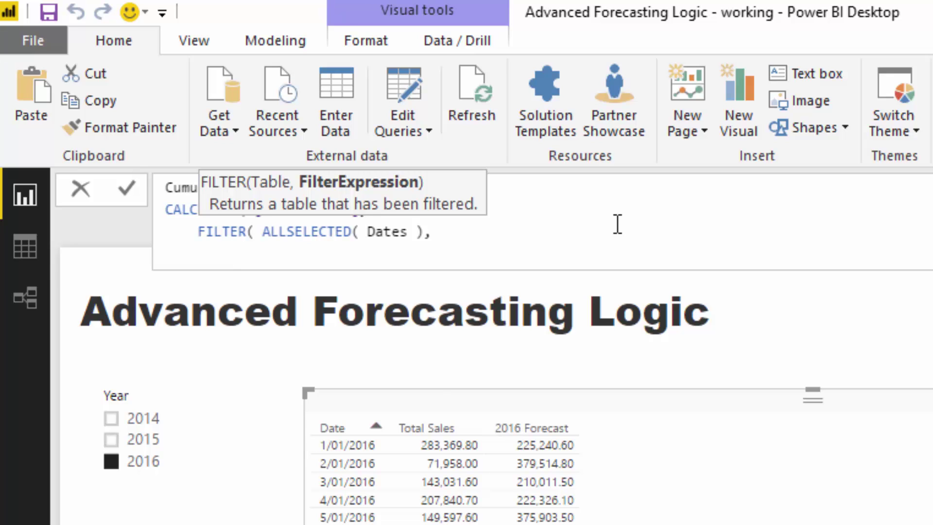
type("Dates[Date] ")
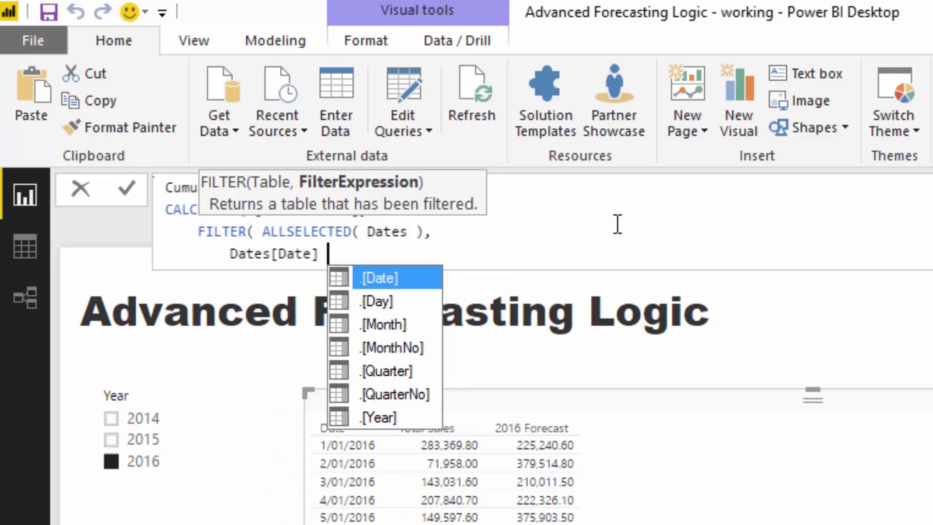
type("<= MAX( Date")
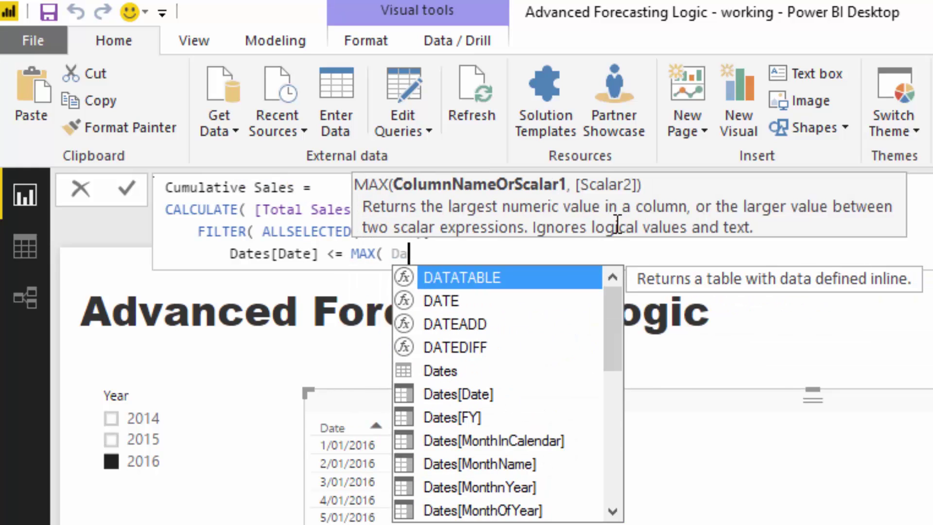
key("Down")
key("Down")
type("s[Date] ) ))")
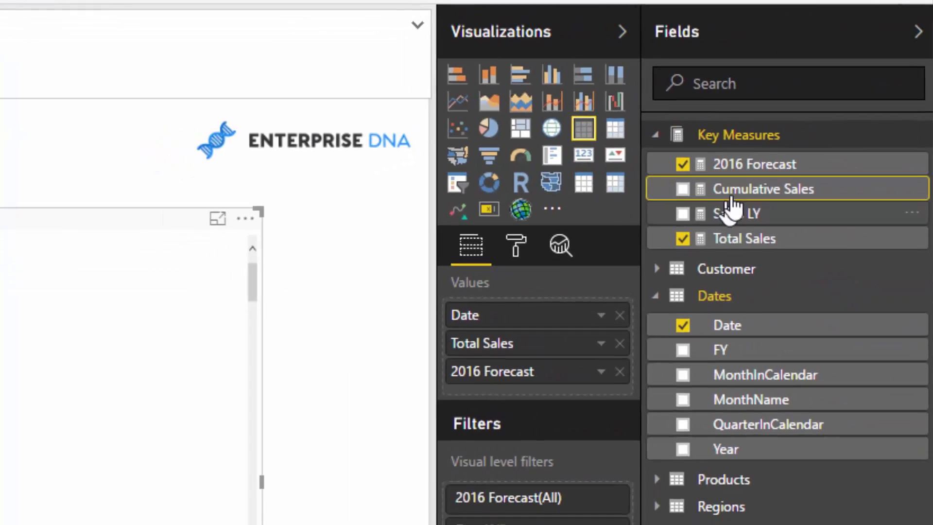
left_click_drag(729, 209, 321, 257)
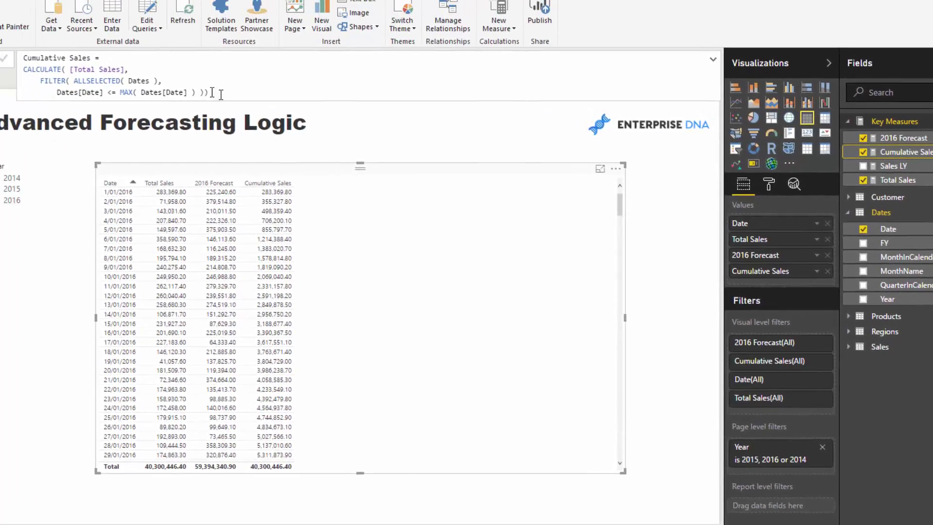
left_click_drag(221, 94, 23, 58)
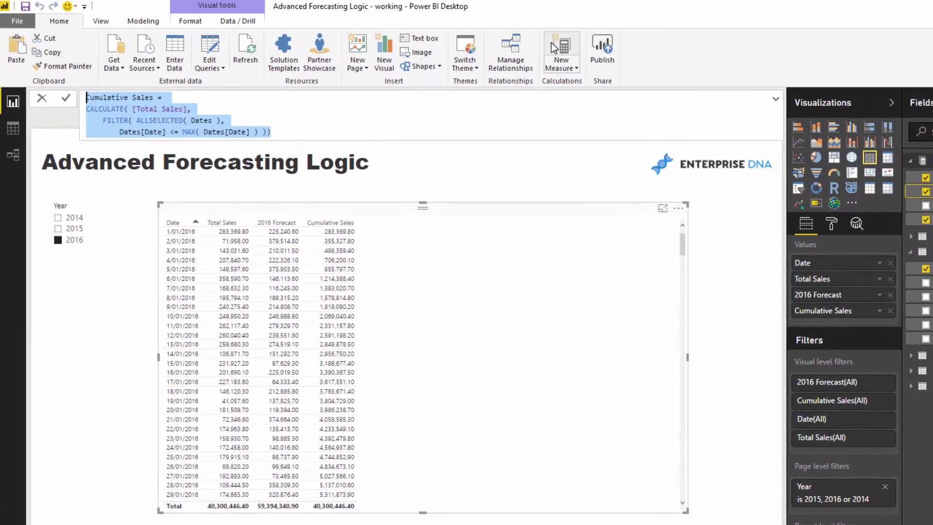
- Copy the Cumulative Sales formula into a new measure named Cumulative 2016 Forecast
key("Right")
left_click(193, 146)
type("2")
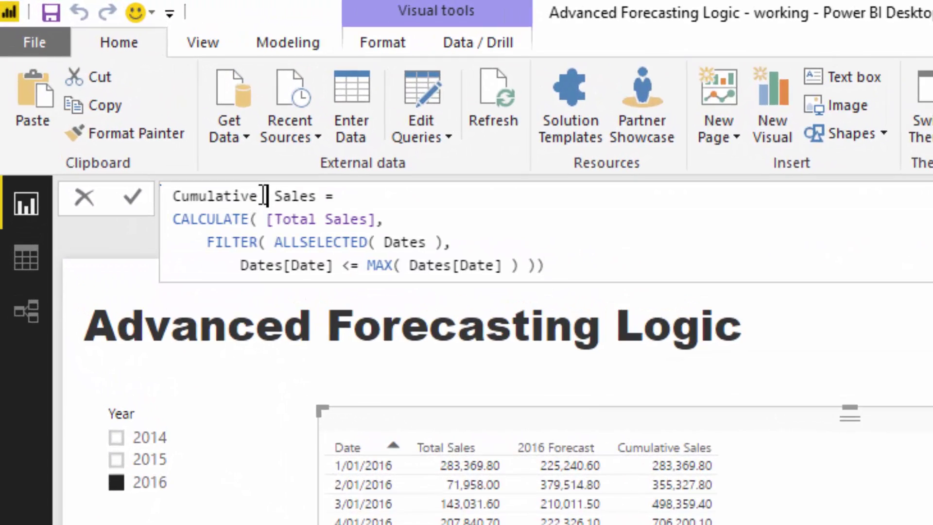
type("016")
key("ctrl+shift+Right")
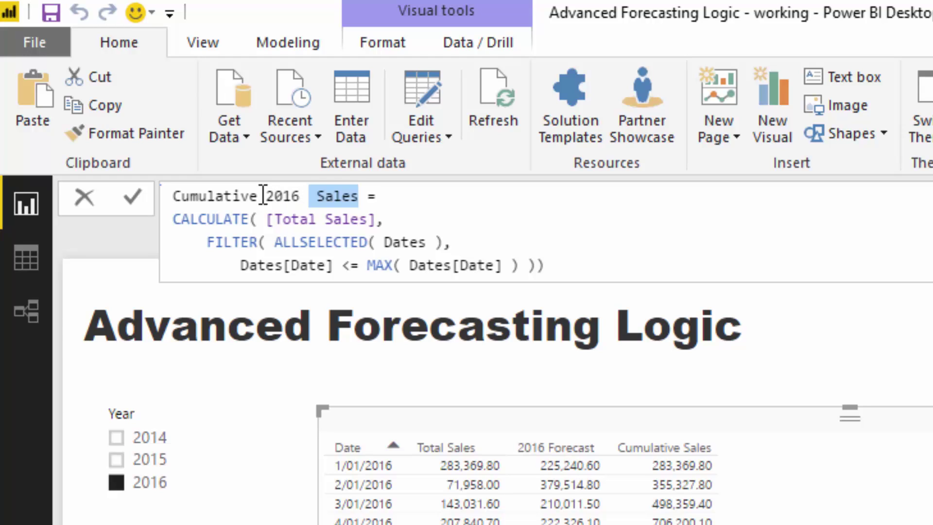
key("Delete")
type("Forecast")
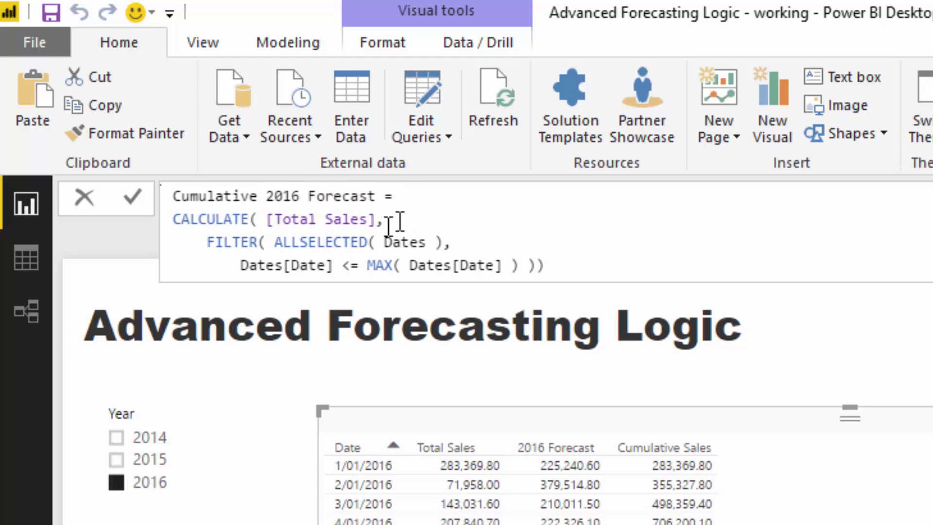
- Replace [Total Sales] with [2016 Forecast] in the formula and add the measure as a table column
left_click_drag(376, 219, 270, 224)
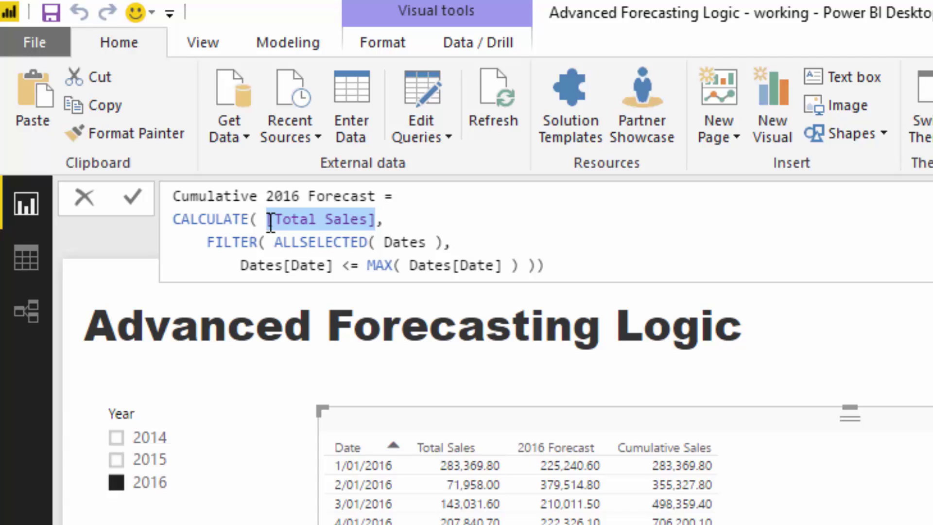
type("2016")
key("BackSpace")
key("BackSpace")
key("BackSpace")
key("BackSpace")
key("BackSpace")
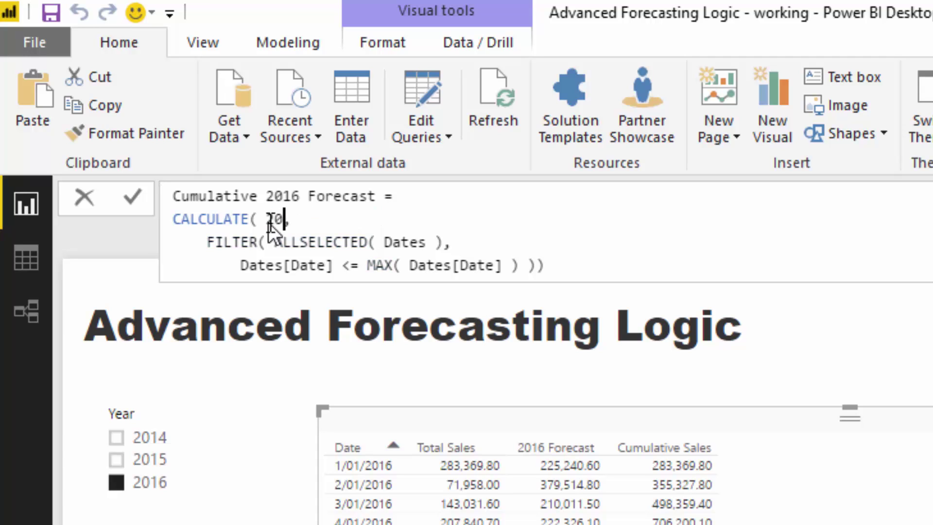
type("[20")
key("Tab")
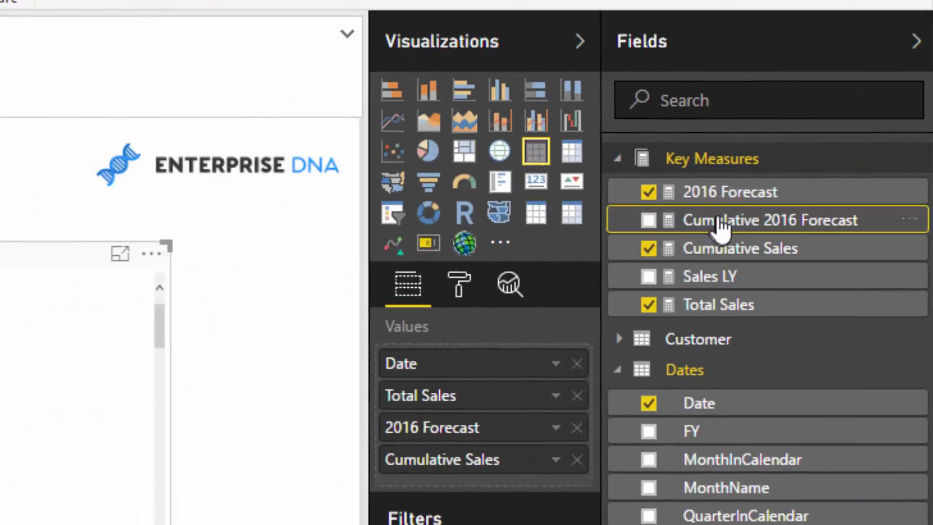
left_click_drag(721, 227, 29, 341)
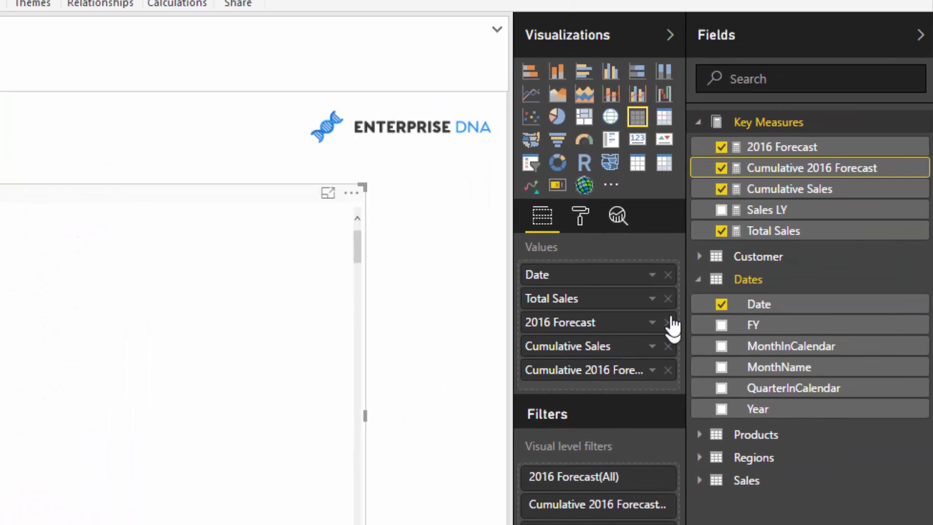
- Remove 2016 Forecast and Total Sales from the table and convert it to an area chart
left_click(668, 323)
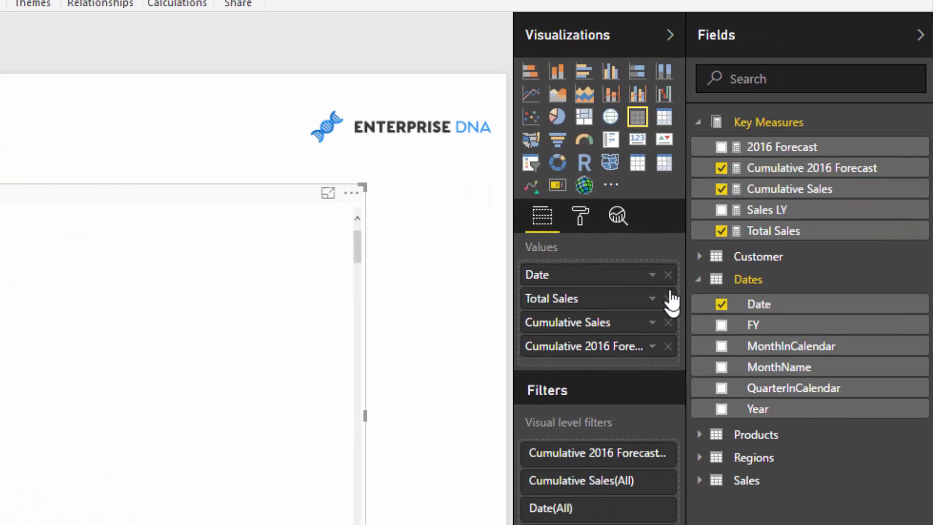
left_click(668, 298)
left_click(564, 94)
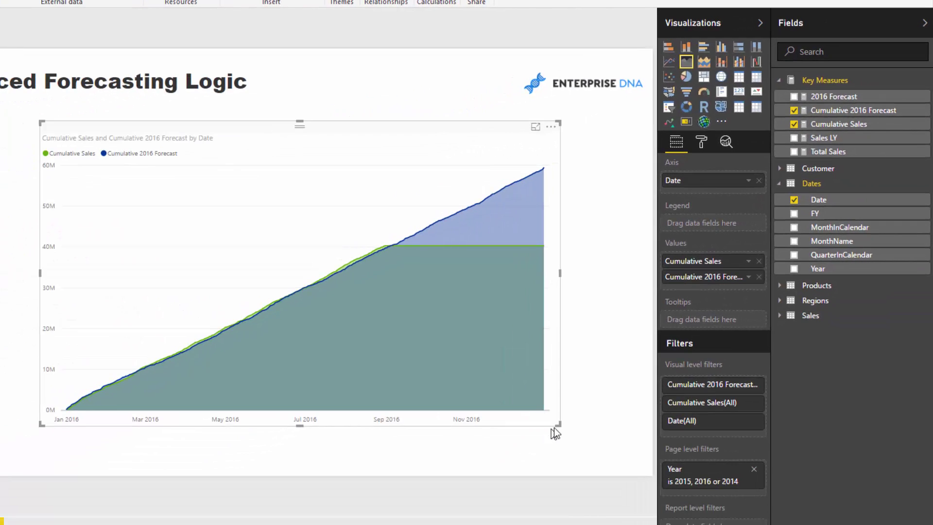
- Enlarge the area chart, stretching it wider and up to the top-left of the page
left_click_drag(553, 429, 639, 346)
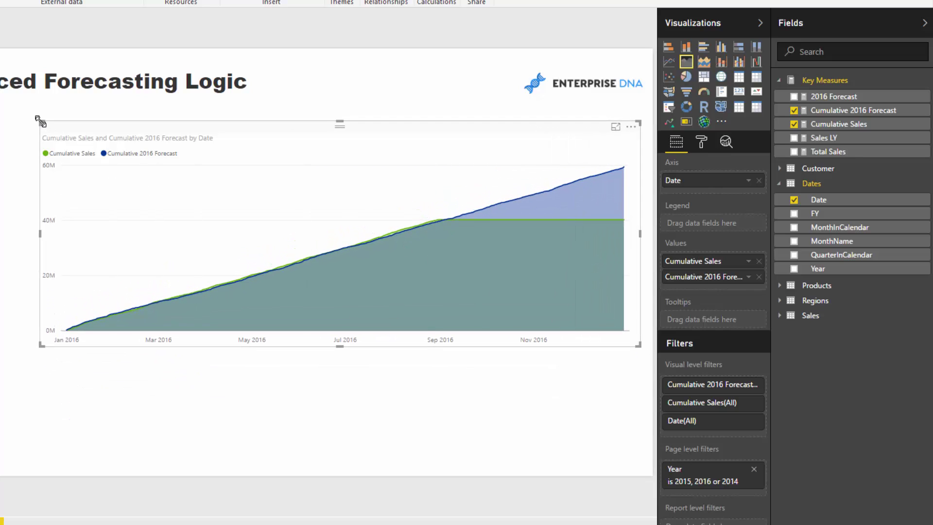
left_click_drag(38, 125, 1, 112)
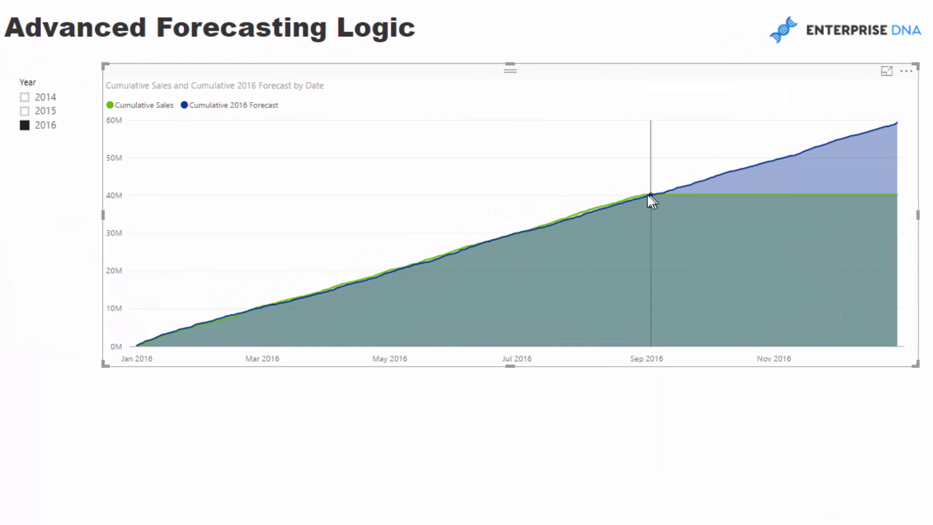
mouse_move(505, 203)
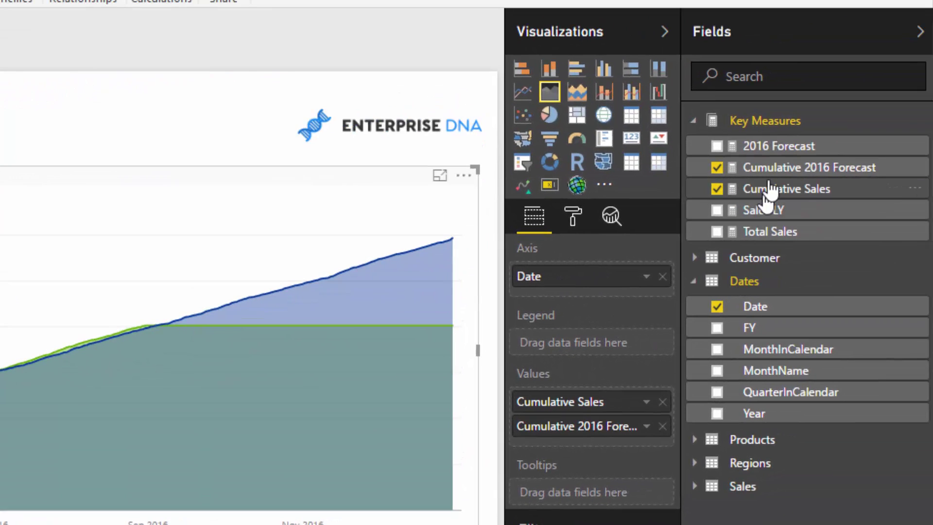
- Begin wrapping the Cumulative Sales formula with IF( ISBLANK( [Total Sales] ),
left_click(773, 189)
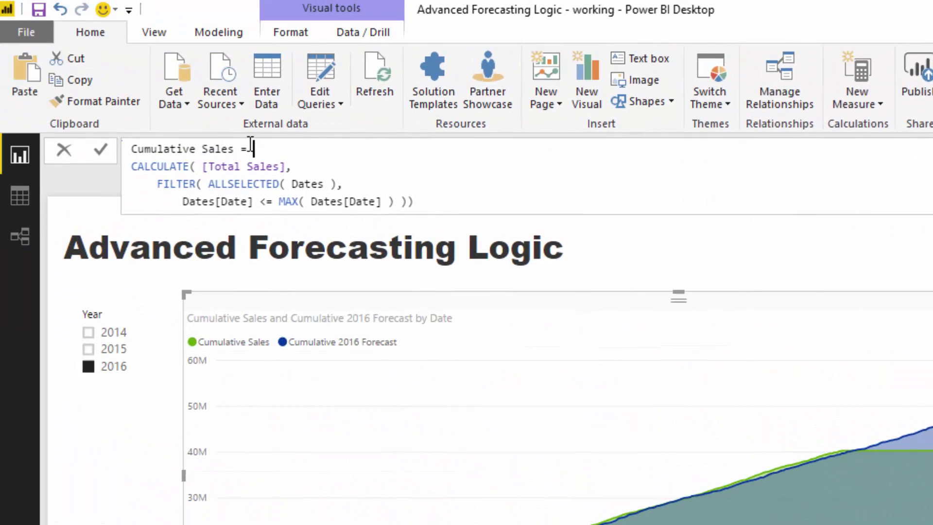
key("shift+Return")
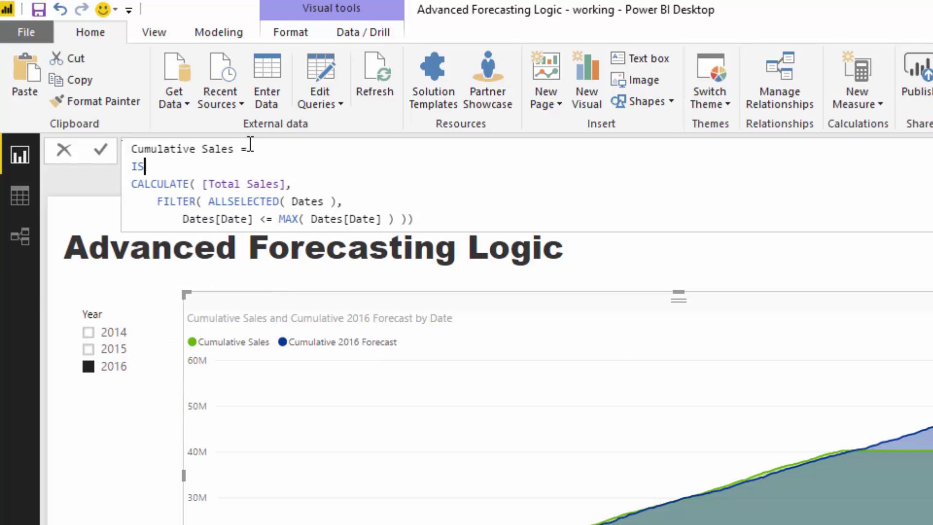
type("IS")
key("BackSpace")
type("F")
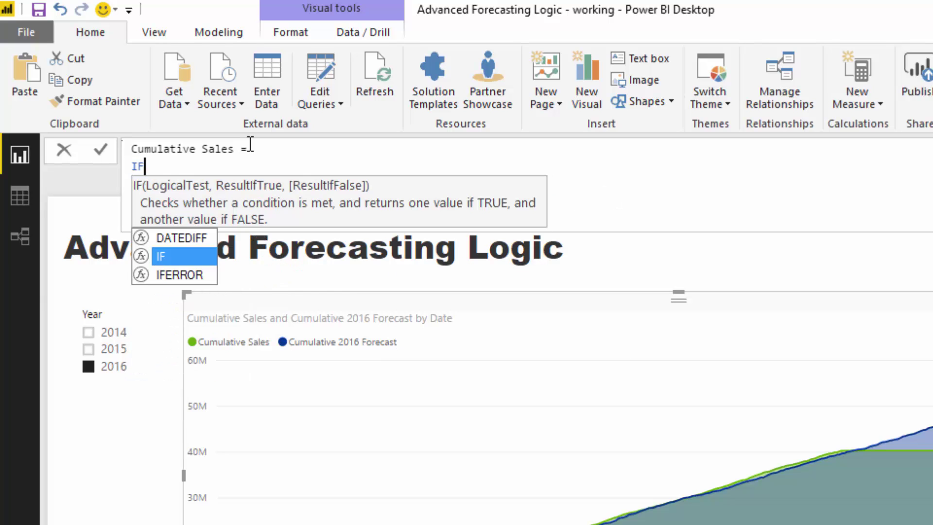
type("( U")
key("BackSpace")
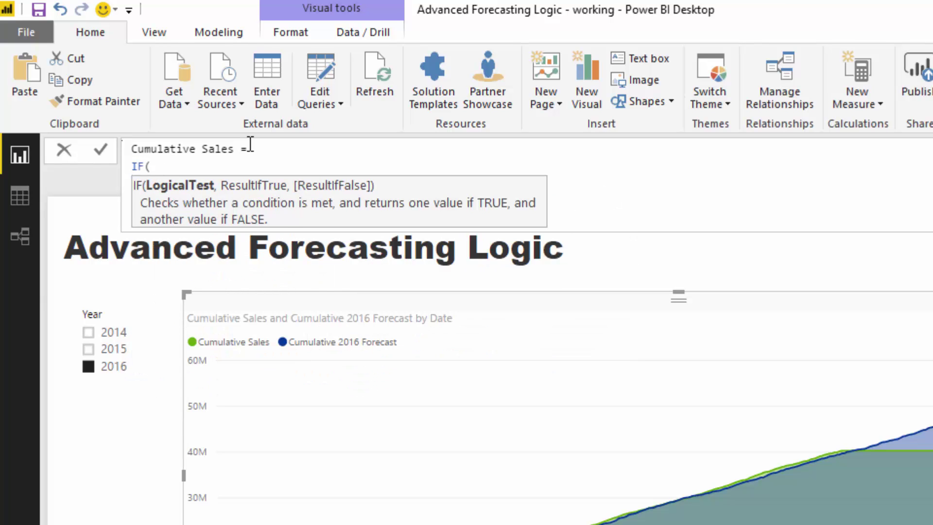
type("IS")
key("Tab")
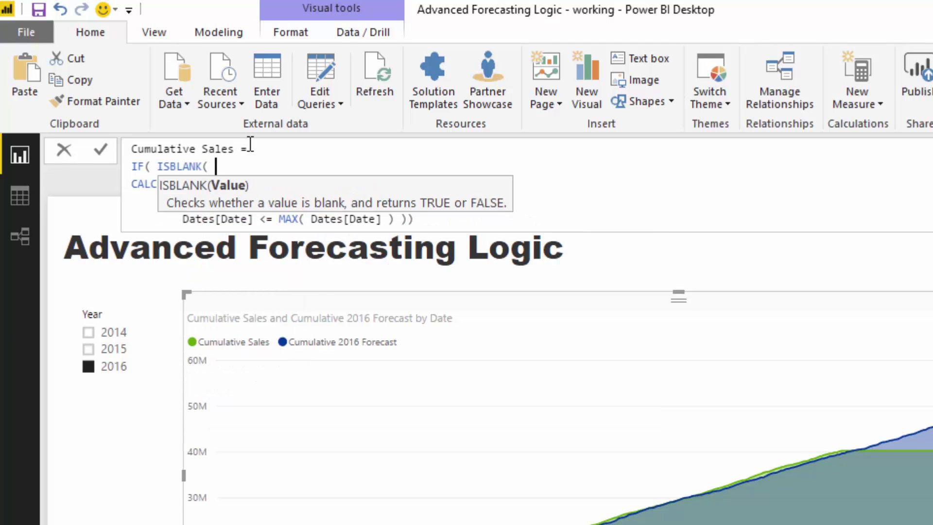
type("T")
key("Down")
key("Down")
key("Down")
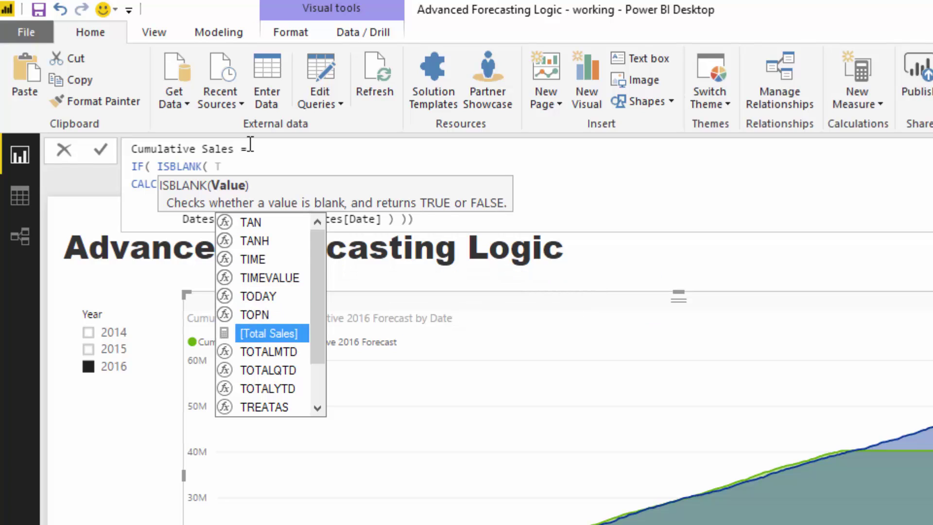
key("Tab")
type("),")
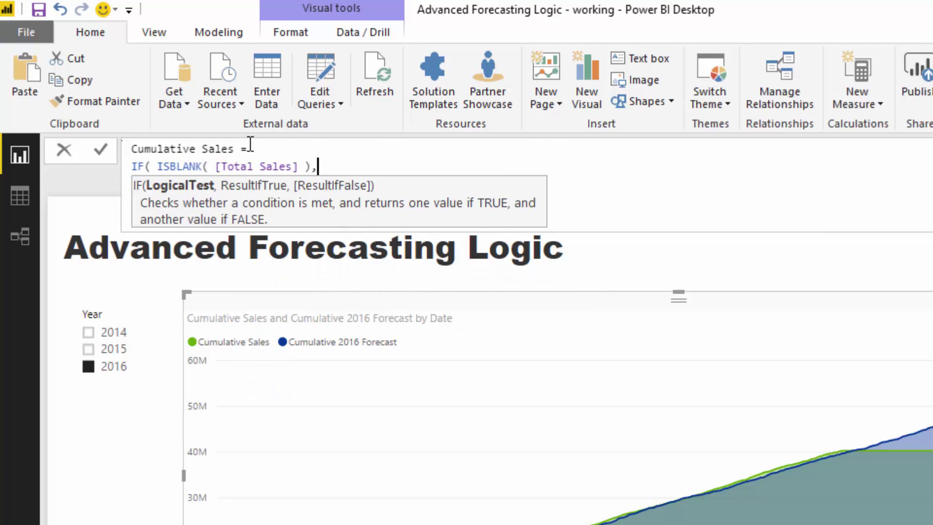
- Add BLANK() as the true result, close the IF, and commit the formula
key("shift+Return")
type("bl")
key("Tab")
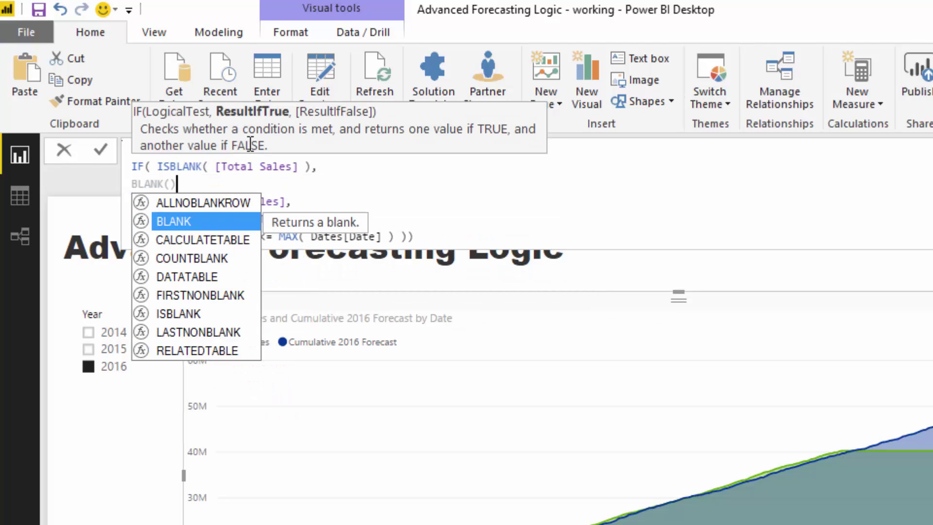
type("),")
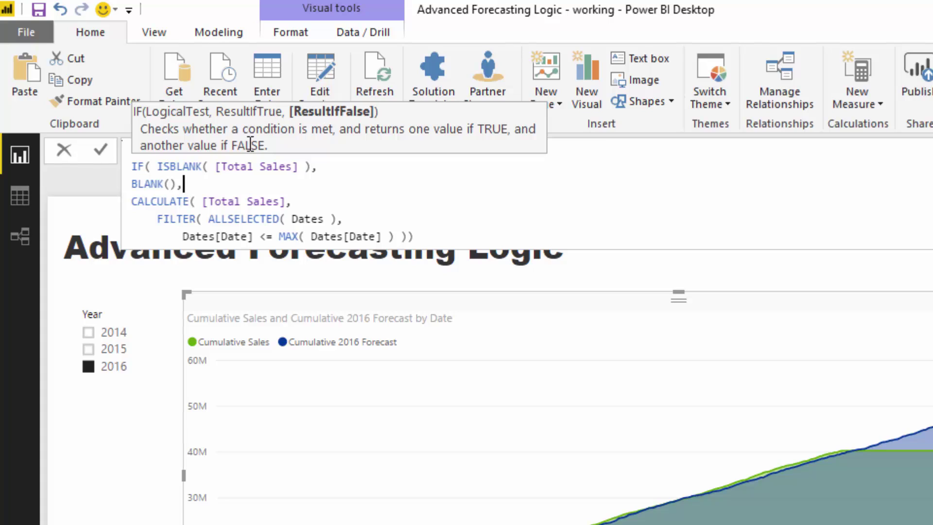
left_click(506, 237)
type(") )")
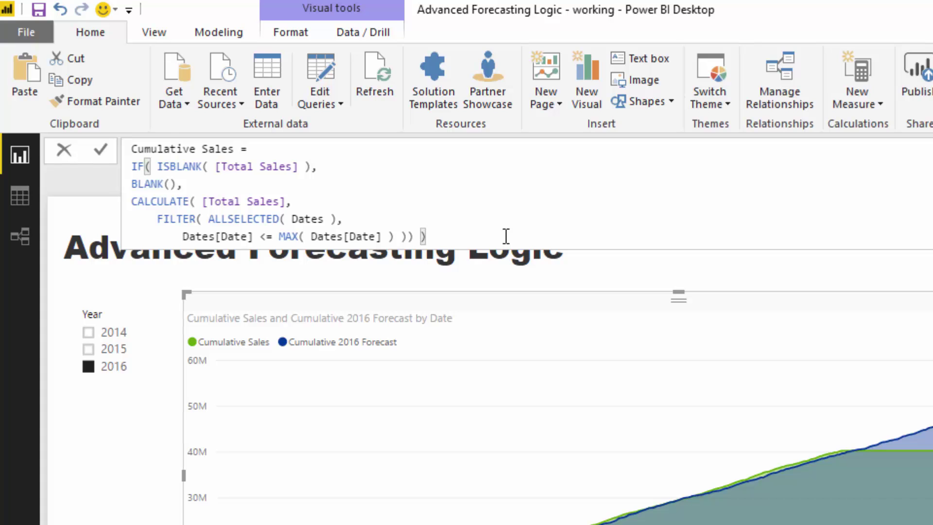
key("Return")
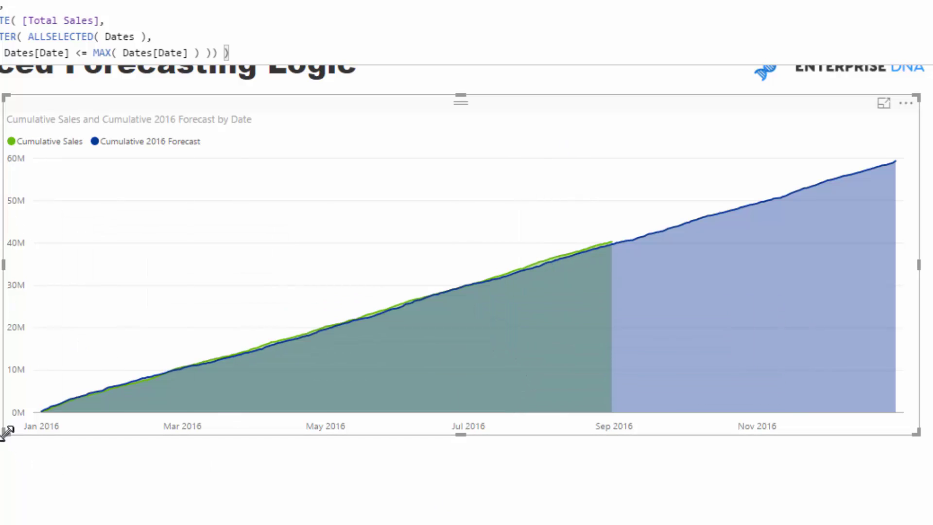
- Shrink the cumulative area chart narrower and shorter, then reselect it
left_click_drag(5, 433, 25, 427)
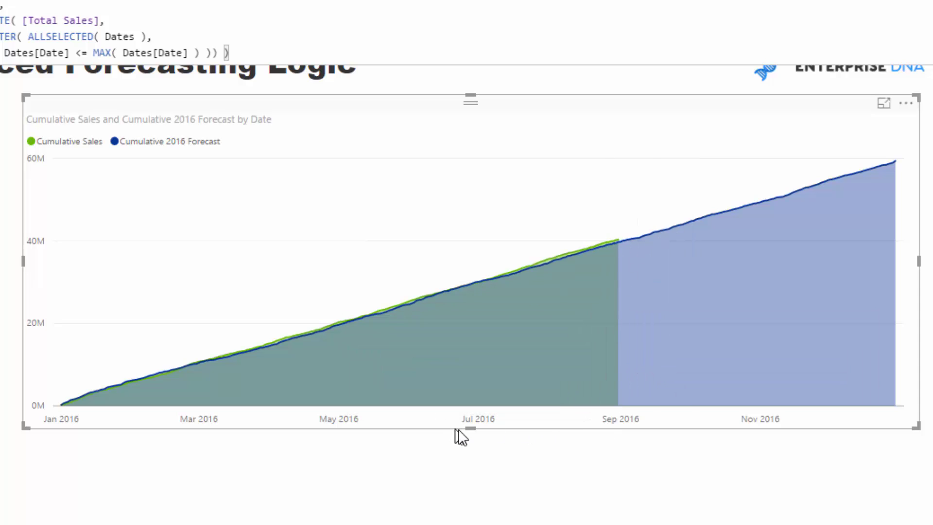
left_click_drag(471, 429, 475, 417)
left_click(469, 453)
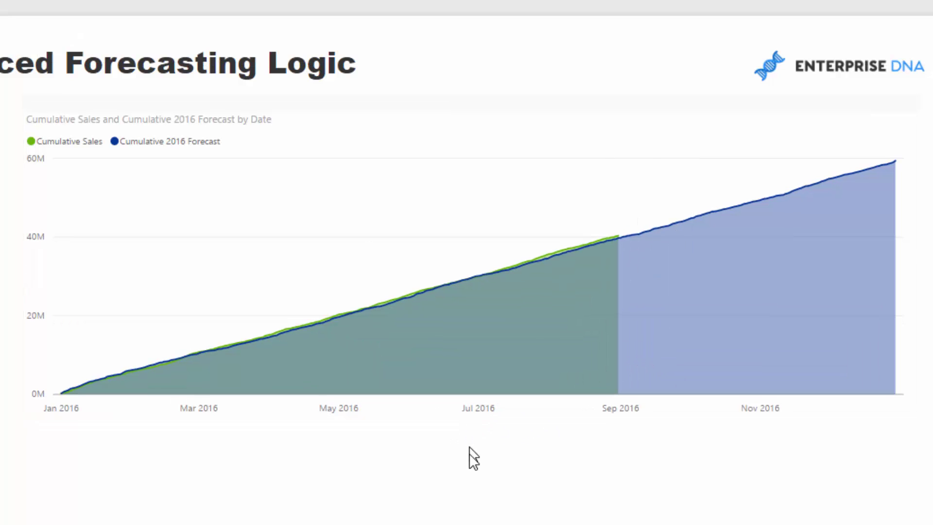
left_click(602, 116)
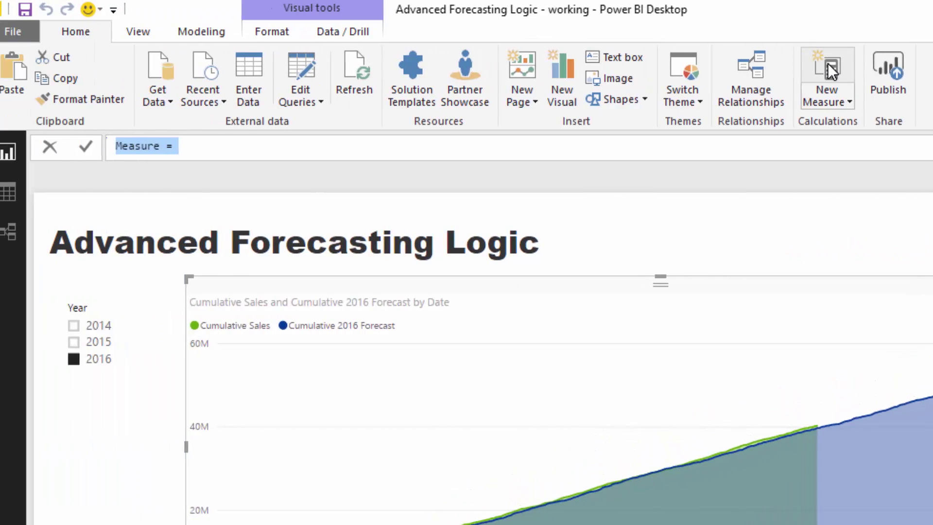
- Enter the measure Forecast vs Sales = [Cumulative 2016 Forecast] - [Cumulative Sales]
type("Sales vs For")
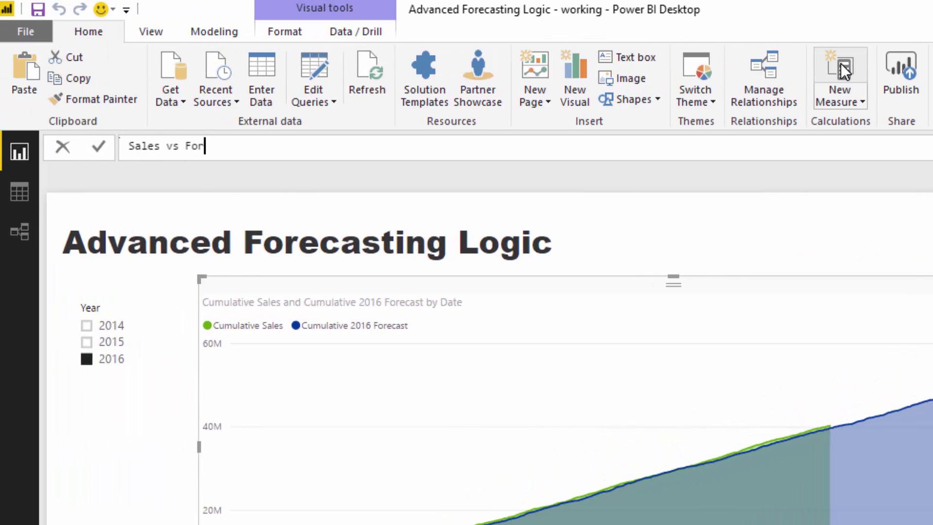
type("eca")
key("BackSpace")
key("BackSpace")
key("BackSpace")
key("BackSpace")
key("BackSpace")
key("BackSpace")
key("BackSpace")
key("BackSpace")
key("BackSpace")
key("BackSpace")
key("BackSpace")
key("BackSpace")
key("BackSpace")
key("BackSpace")
key("BackSpace")
type("Forecast ")
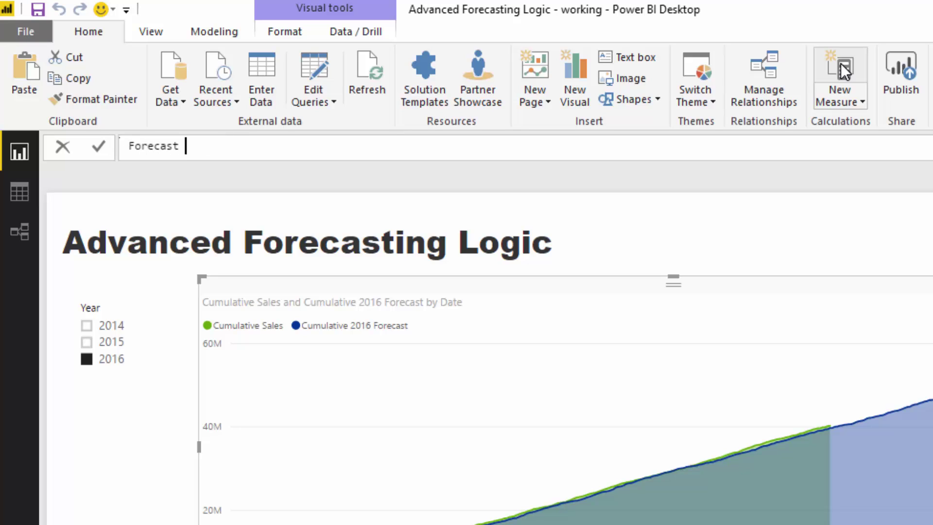
type("vs Sales = [Cum")
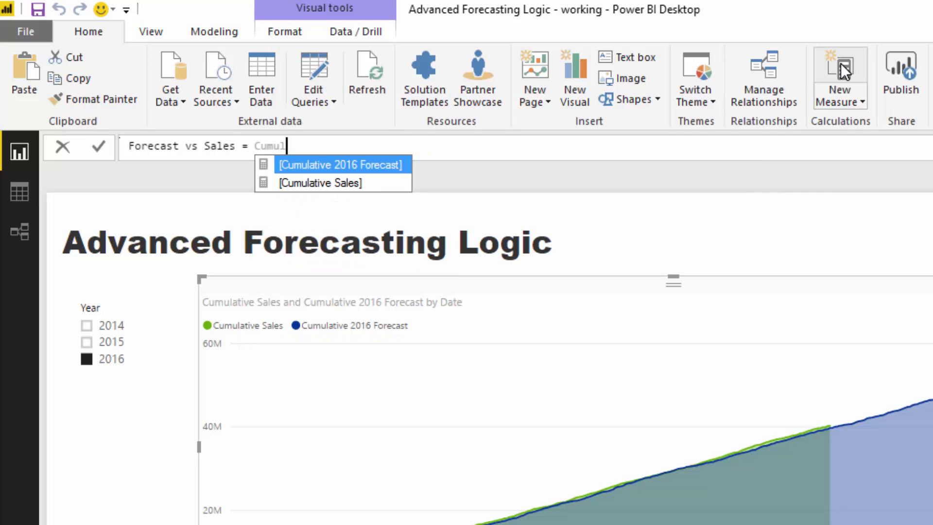
type("ul")
key("Tab")
type("- ")
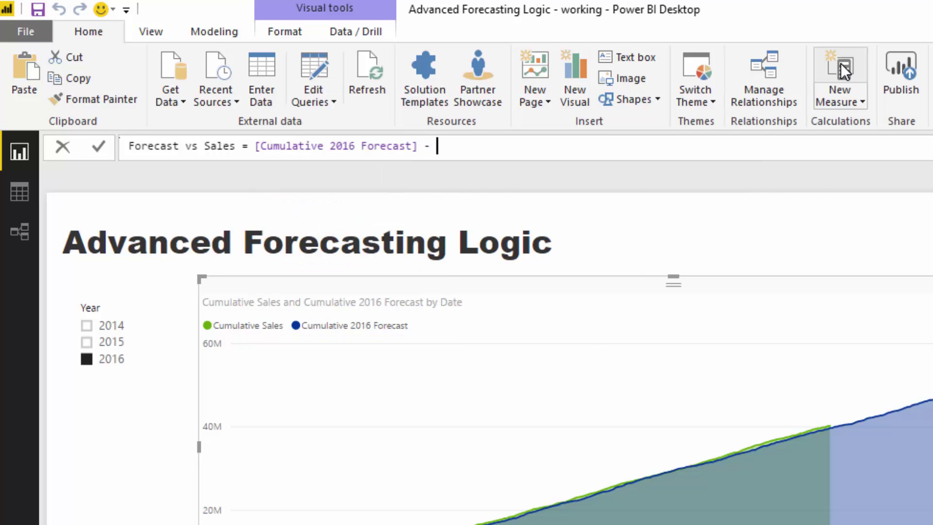
type("[Cum")
key("Down")
key("Tab")
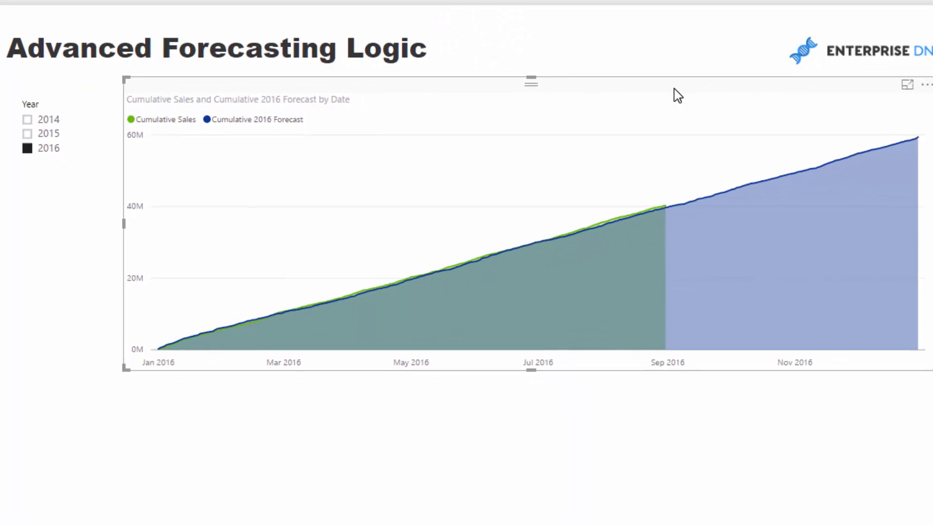
- Place the copied chart below the original and add Forecast vs Sales to it
left_click_drag(531, 370, 527, 378)
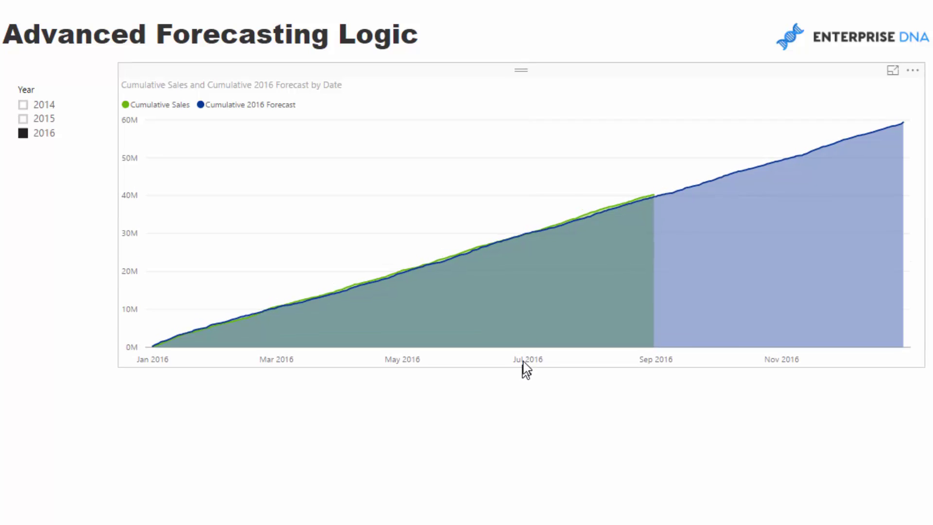
left_click_drag(582, 82, 520, 387)
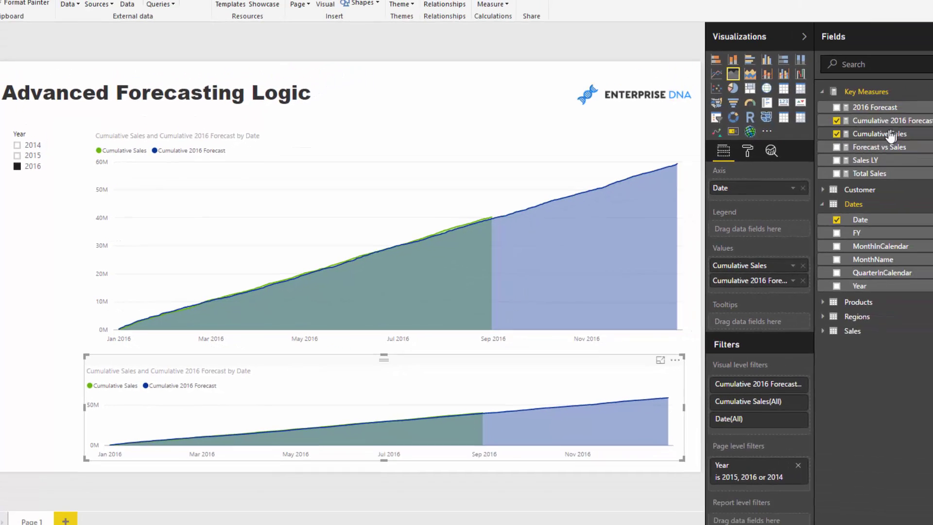
left_click_drag(870, 147, 765, 292)
- Remove both cumulative measures from the lower chart and resize it to fit below
left_click(773, 279)
left_click(772, 265)
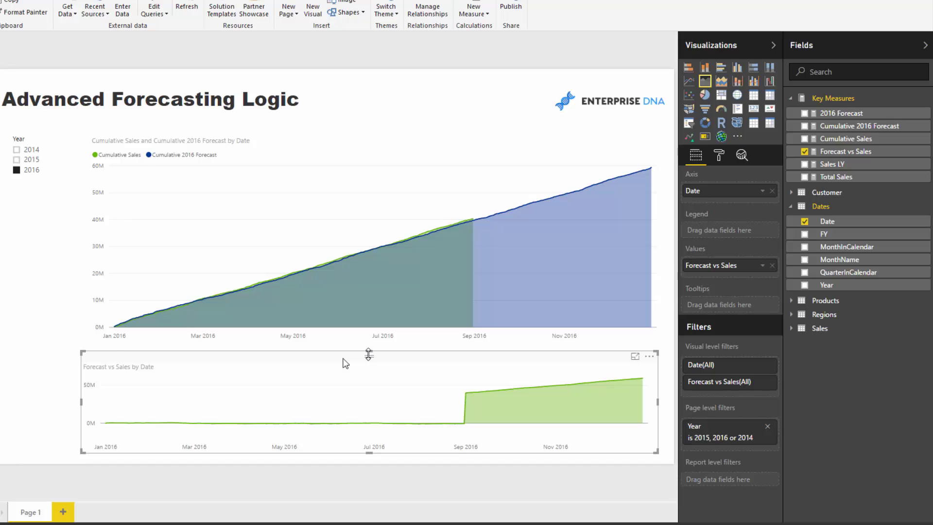
left_click_drag(82, 355, 89, 354)
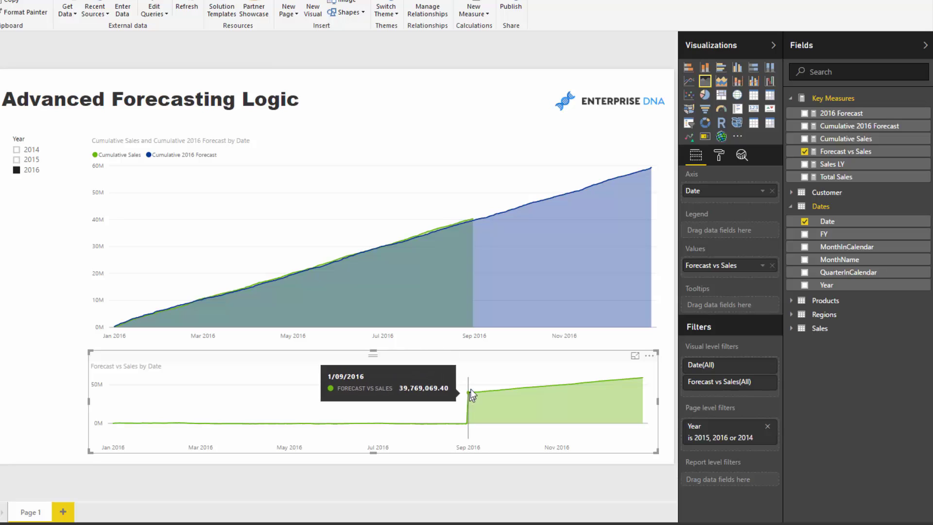
- Insert IF( ISBLANK( [Total Sales] ), before the Forecast vs Sales expression
left_click(845, 152)
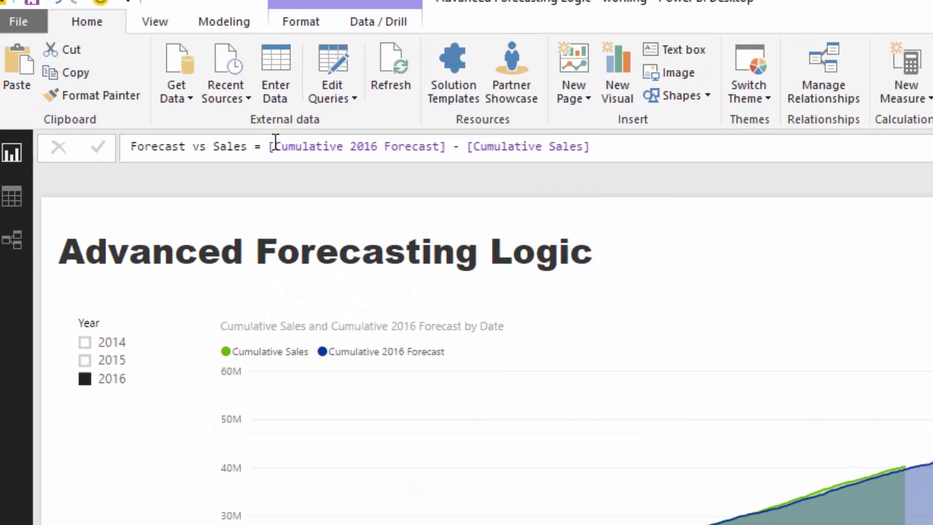
left_click(272, 145)
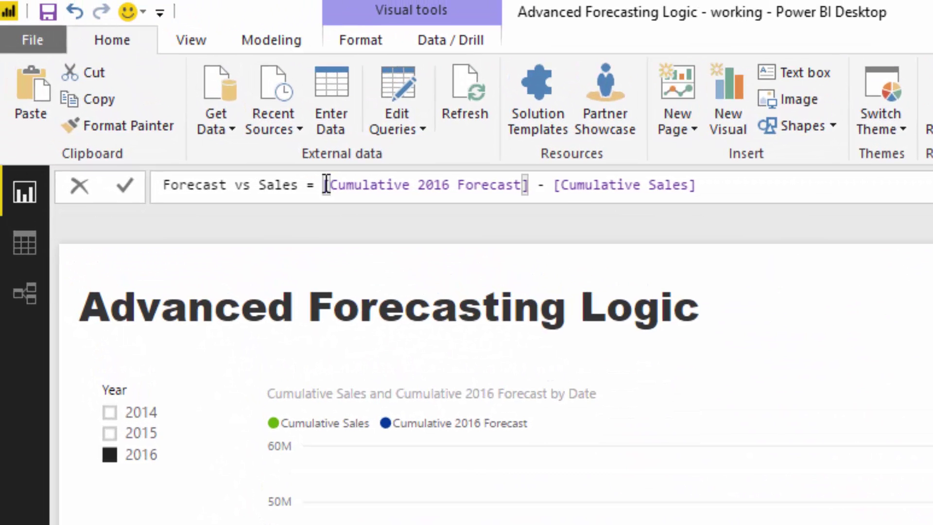
key("shift+Return")
type("IF( I")
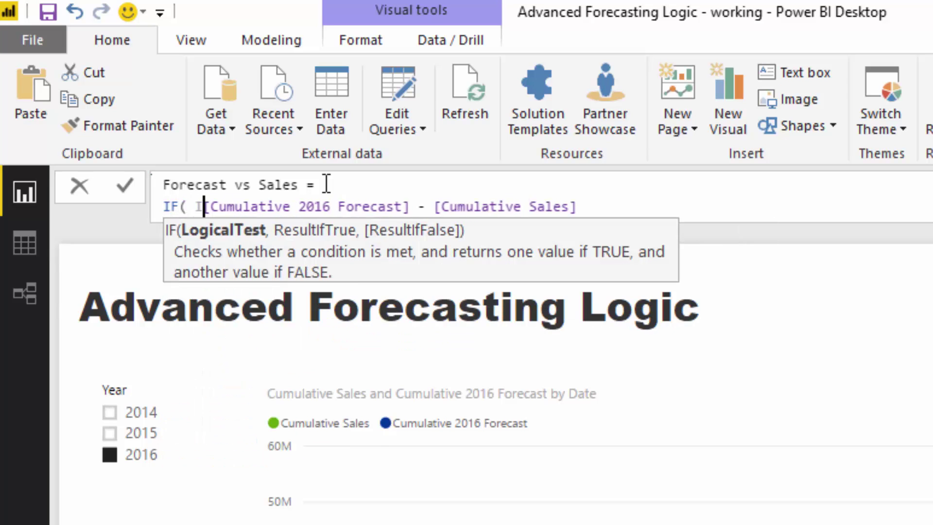
type("SBL")
key("Tab")
type("TOtal")
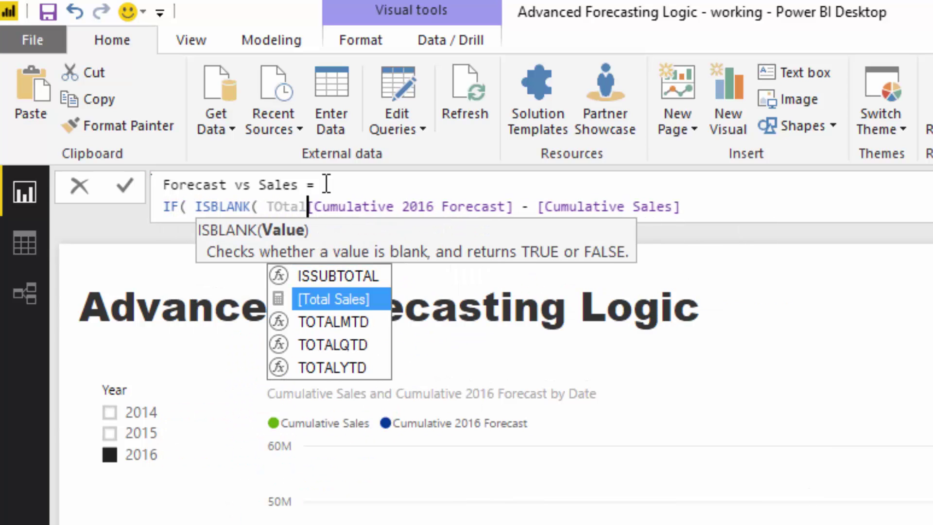
key("Tab")
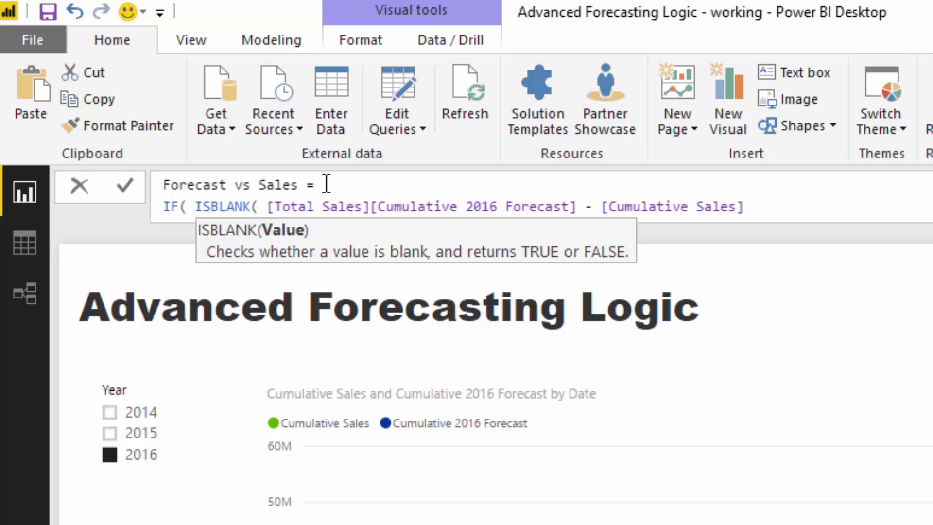
type("),")
- Add BLANK() as the true result, with the subtraction on its own line
key("shift+Return")
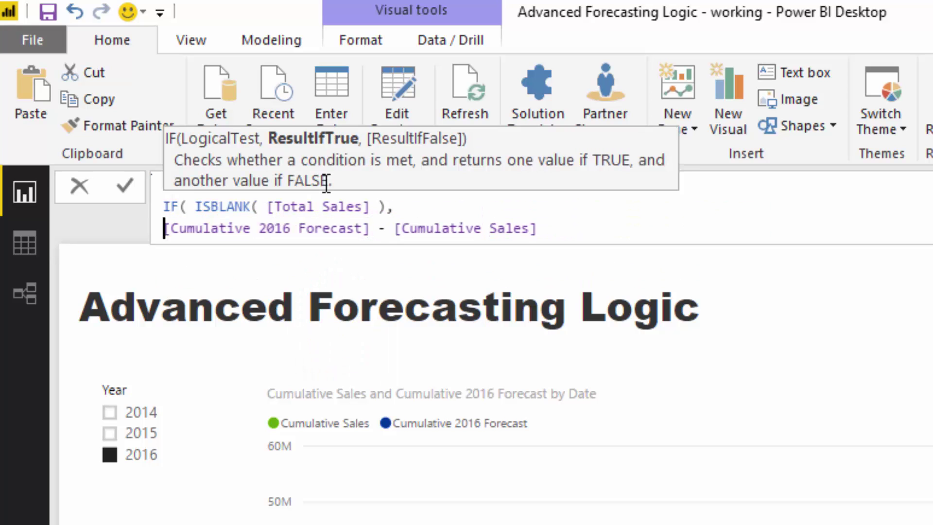
type("BL")
key("Tab")
type("),")
key("shift+Return")
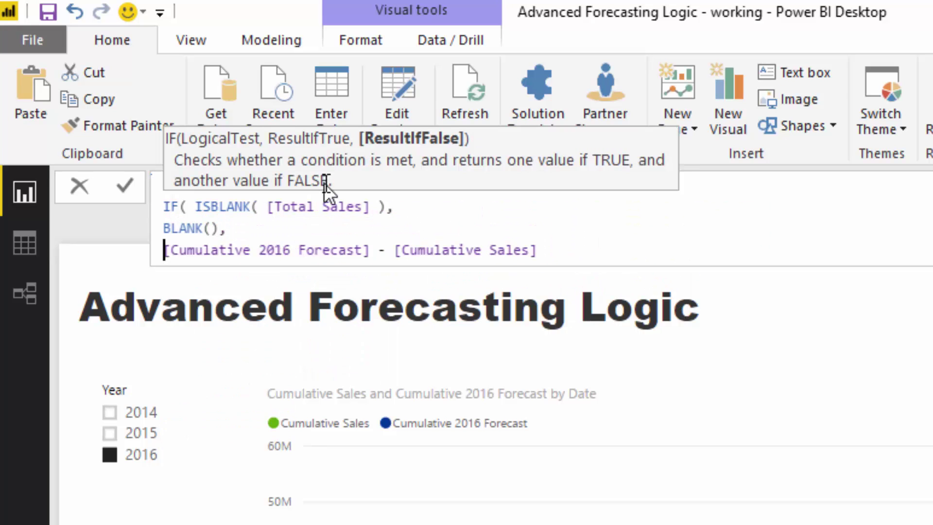
left_click(600, 258)
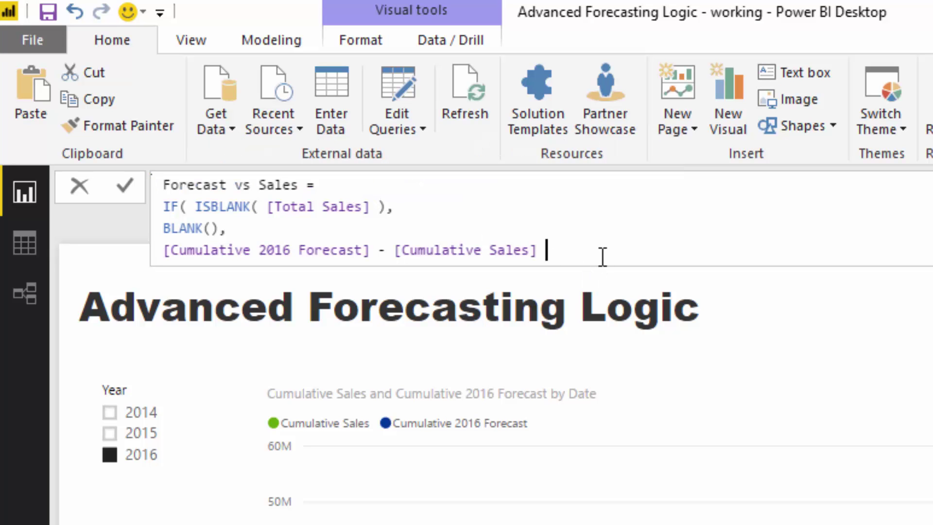
- Close the Forecast vs Sales IF formula and align the variance chart with the chart above
type(")")
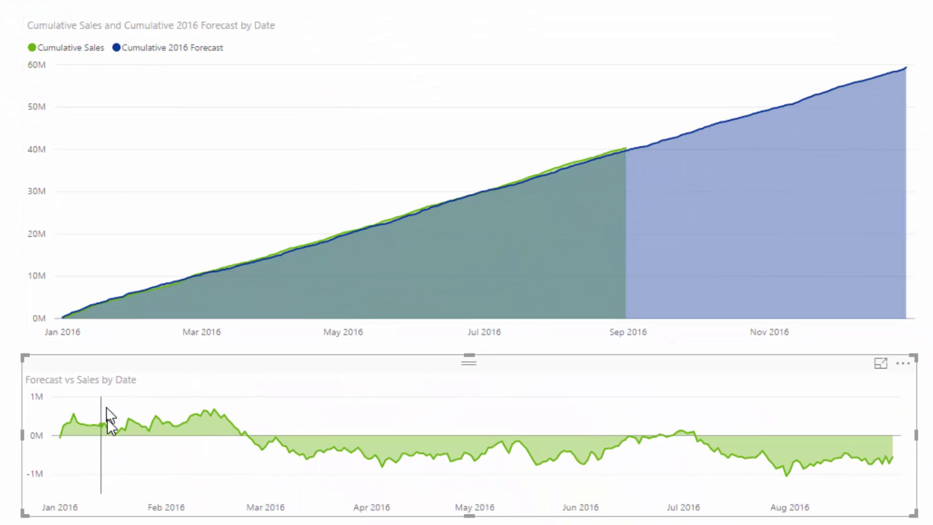
mouse_move(214, 416)
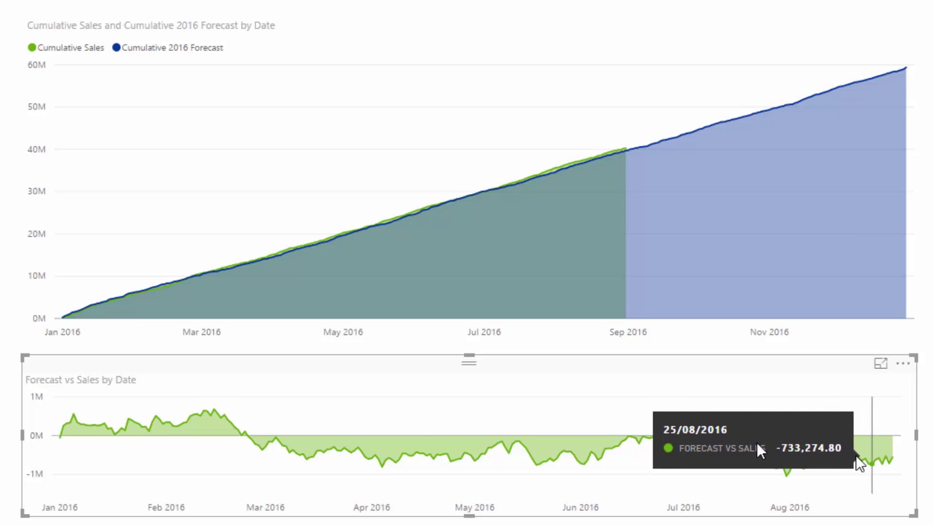
mouse_move(16, 360)
left_mouse_down()
mouse_move(36, 362)
mouse_move(27, 355)
left_mouse_up()
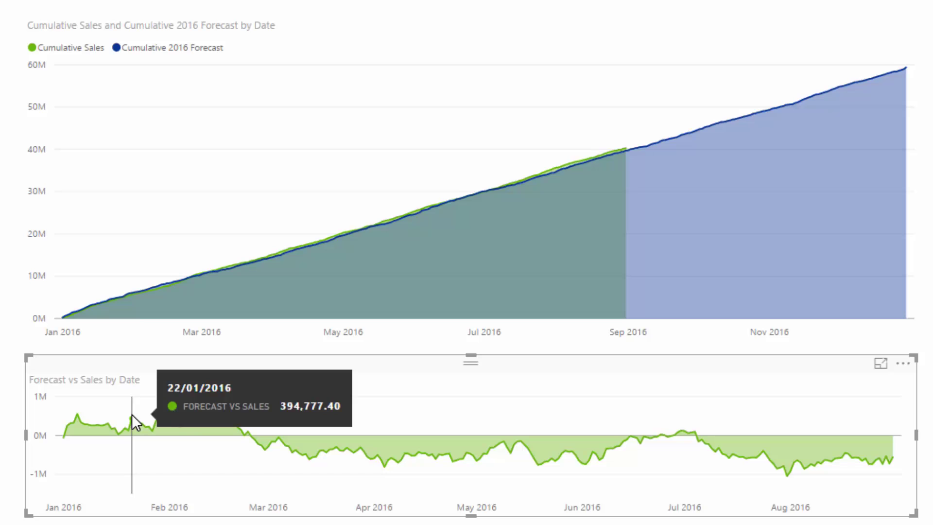
left_click(38, 58)
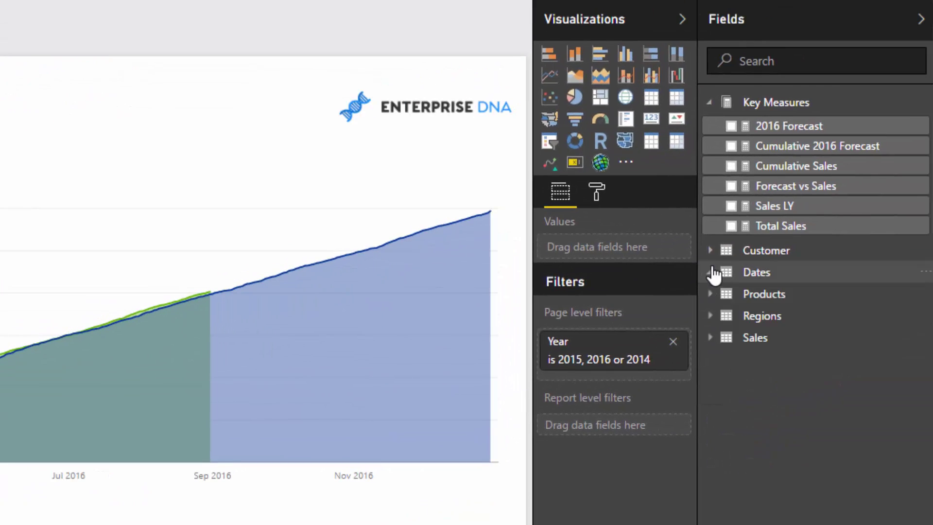
- Add a narrow Product Name slicer beneath the Year slicer and select Product 10
left_click(711, 295)
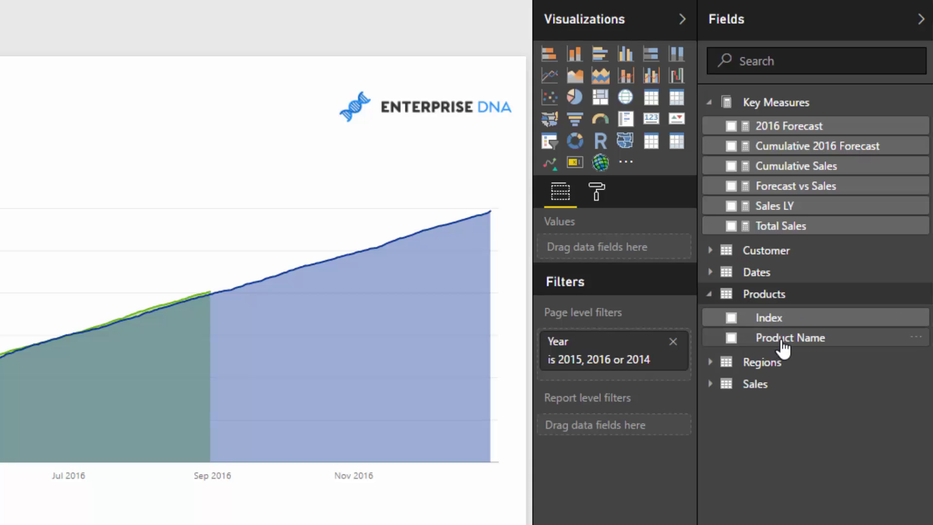
left_click_drag(783, 339, 146, 195)
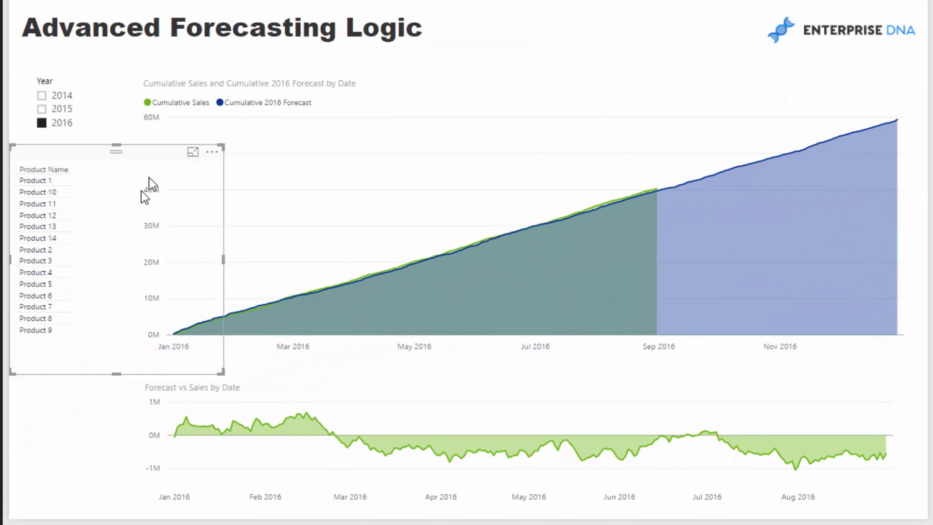
left_click(816, 125)
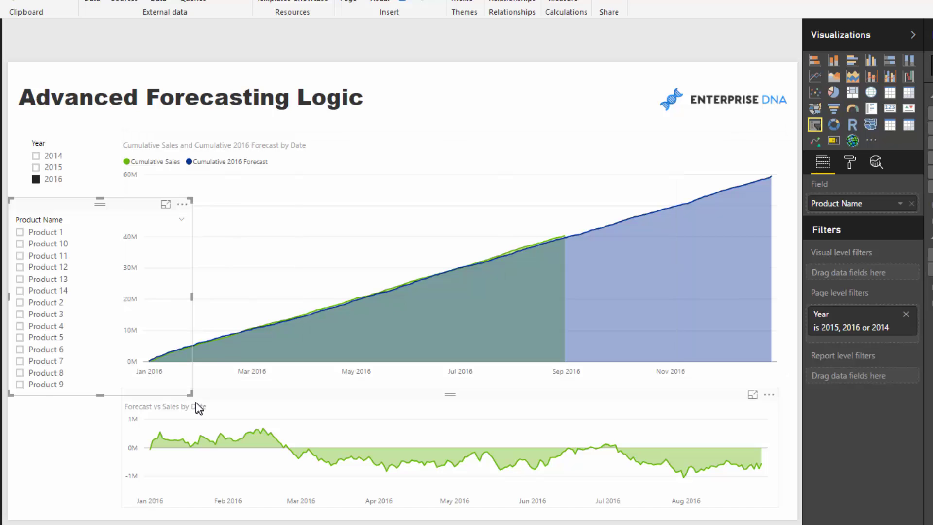
left_click_drag(191, 394, 99, 445)
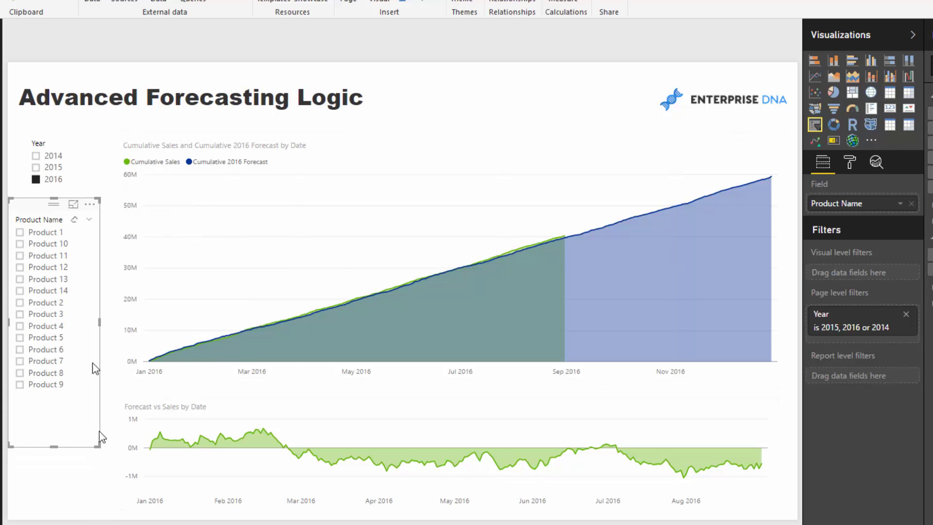
left_click_drag(35, 214, 46, 222)
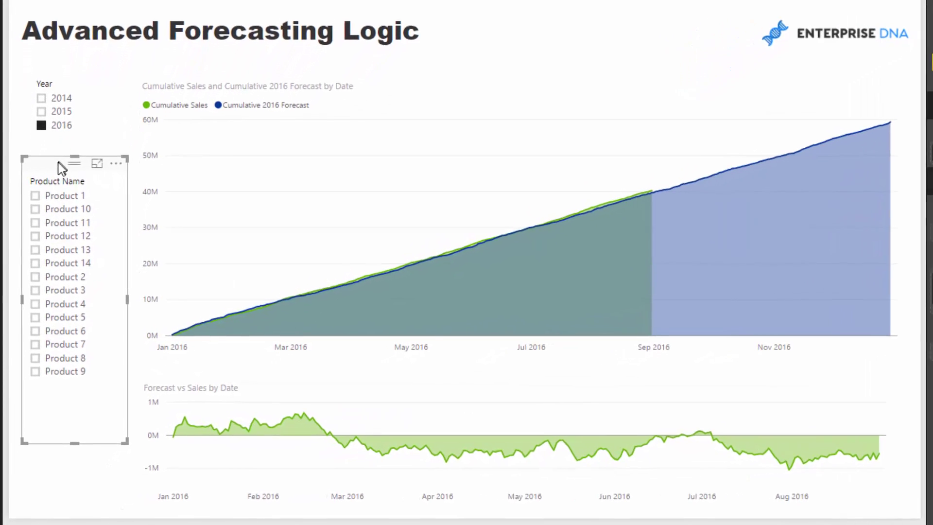
left_click(34, 205)
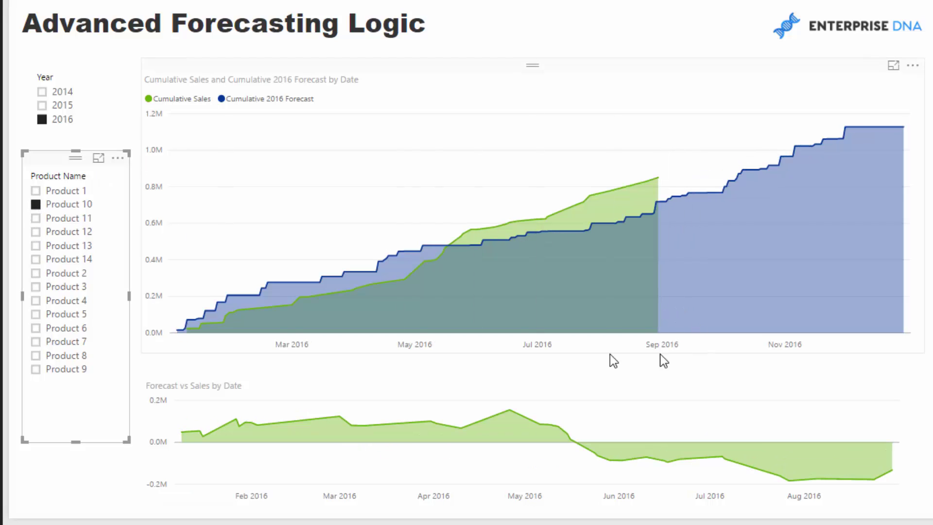
- Select the Forecast vs Sales chart, then deselect it
mouse_move(656, 181)
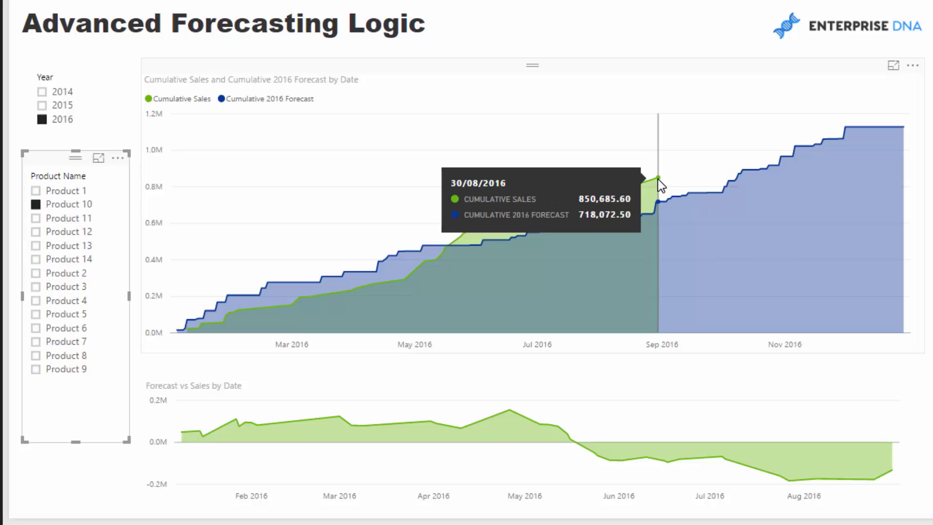
left_click(767, 384)
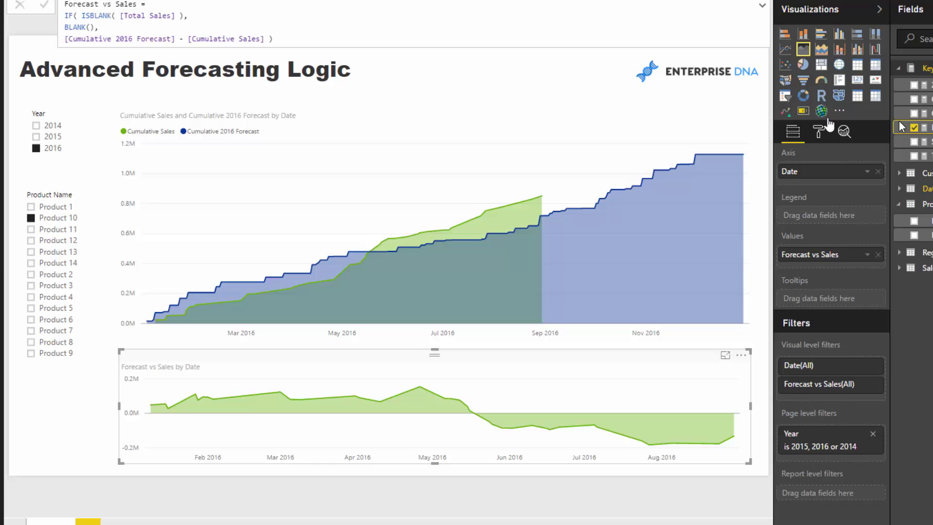
left_click(843, 157)
left_click(33, 395)
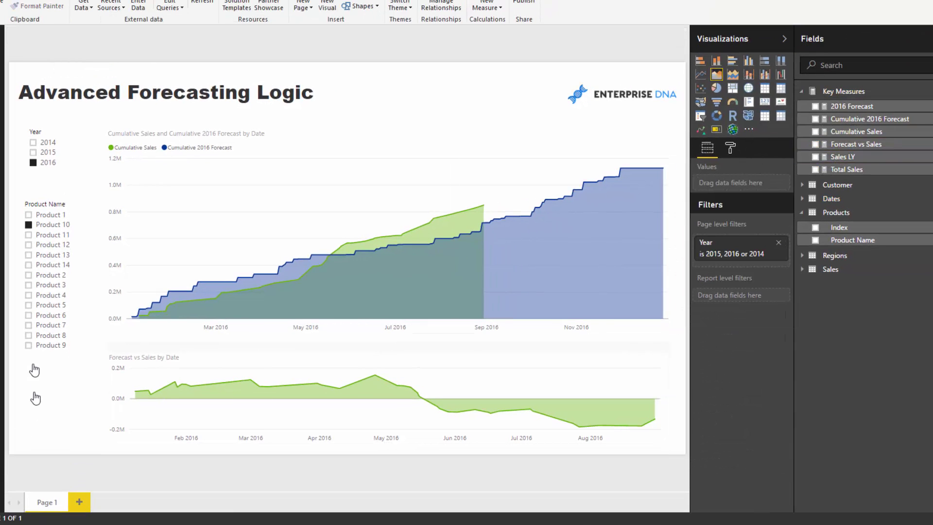
- Filter the charts in turn to Product 11, 12, 13, 14, and finally Product 2
left_click(28, 234)
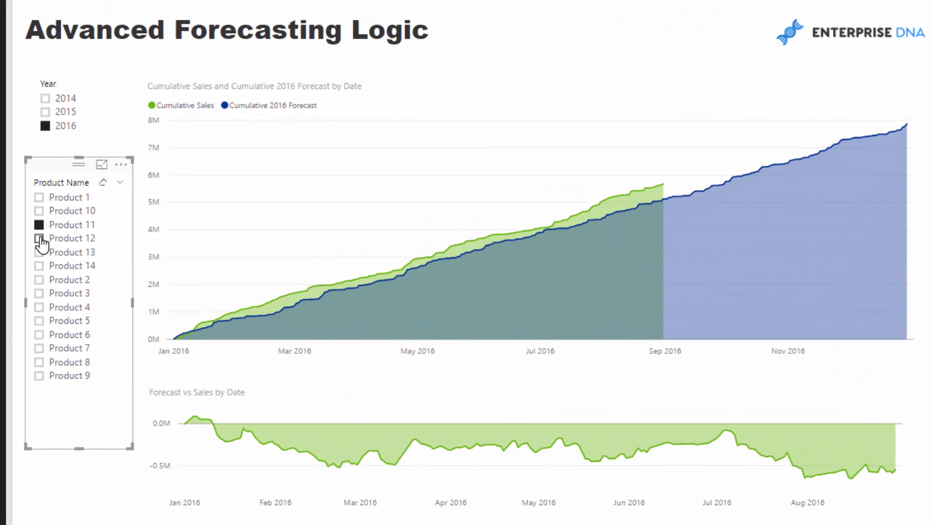
left_click(40, 240)
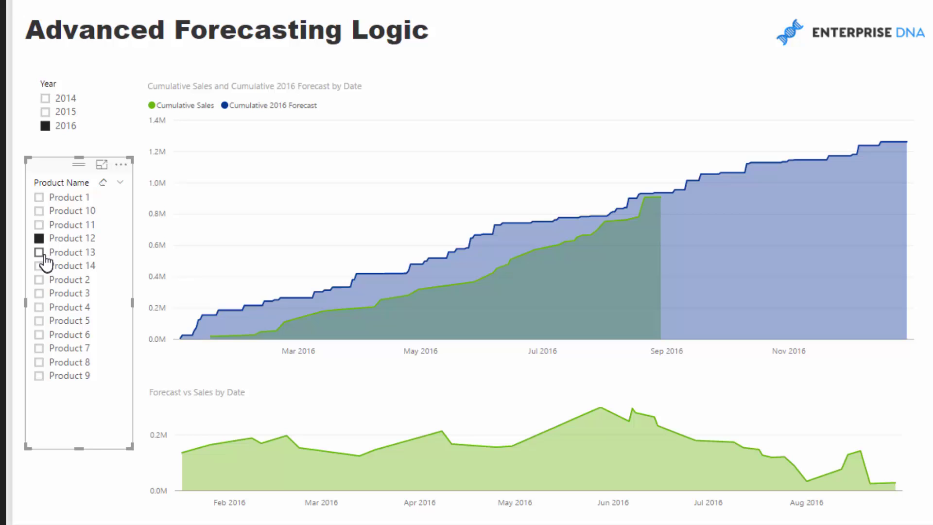
left_click(40, 252)
left_click(40, 265)
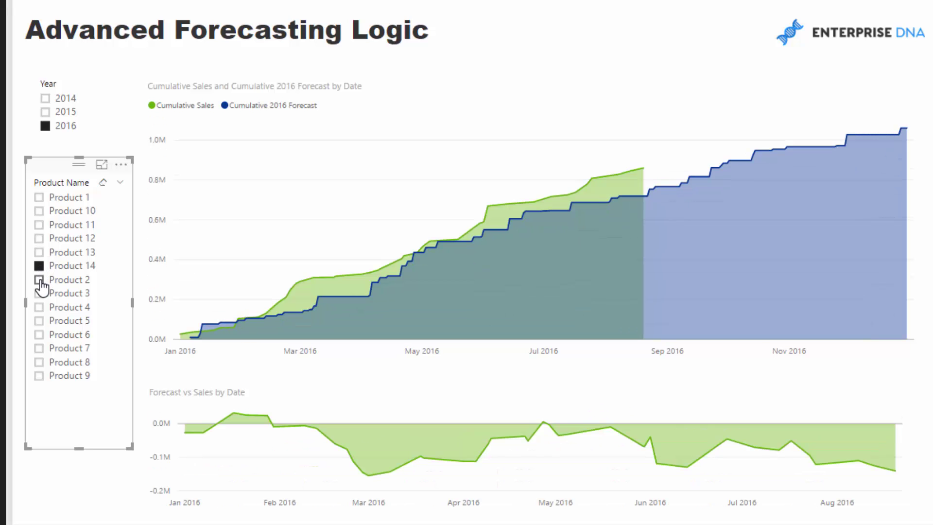
left_click(39, 280)
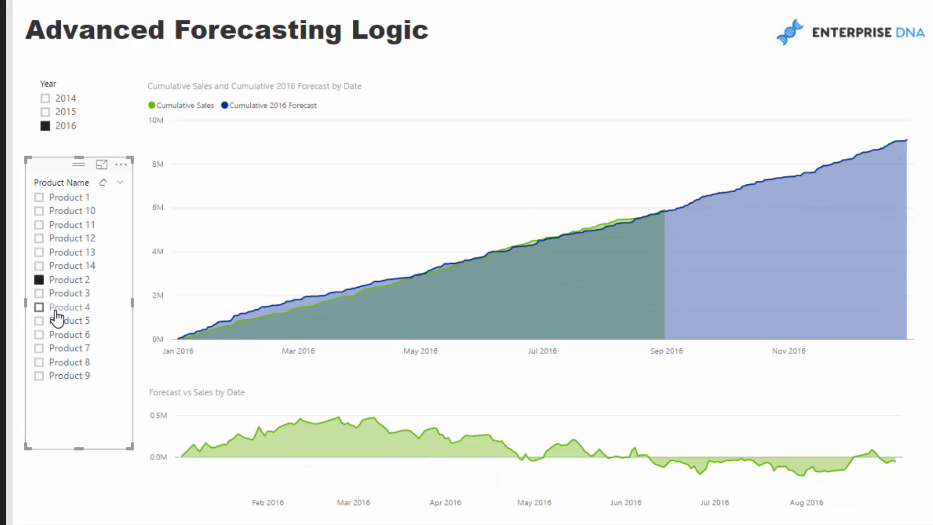